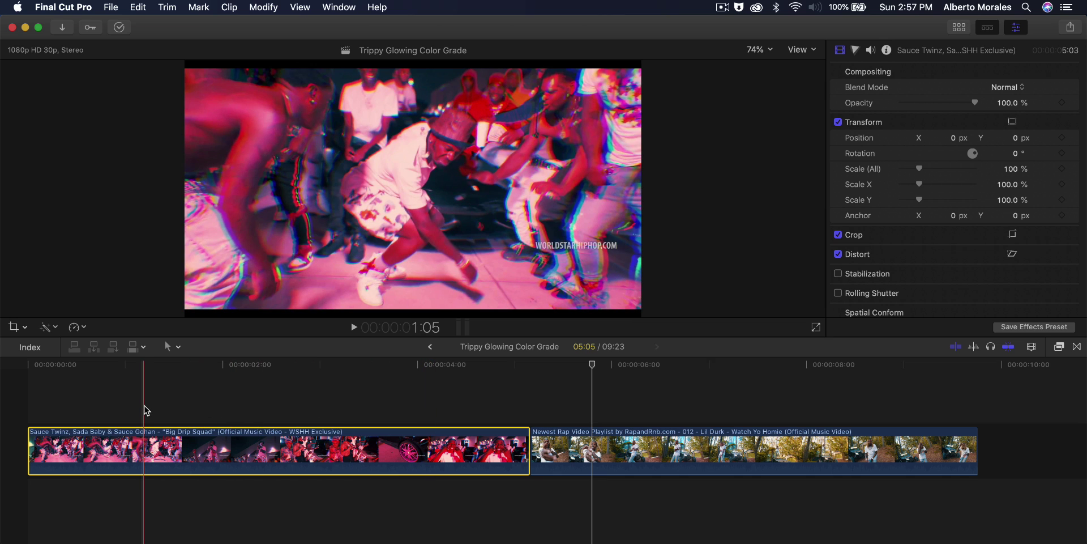
# Step: Delete the first clip, "Big Drip Squad", from the timeline and play back the remaining "Watch Yo Homie" clip
pyautogui.press('BackSpace')
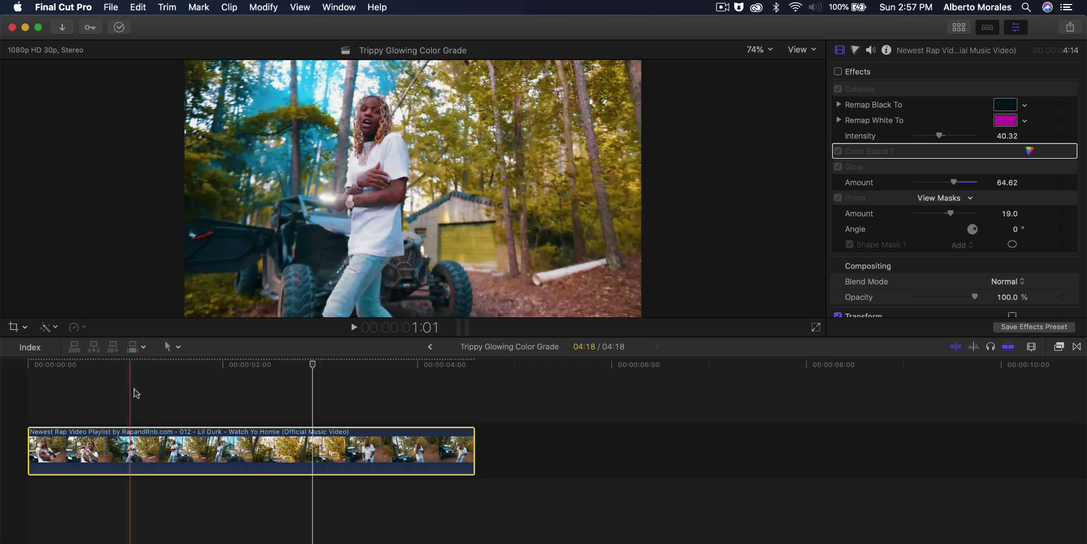
pyautogui.press('space')
pyautogui.click(50, 366)
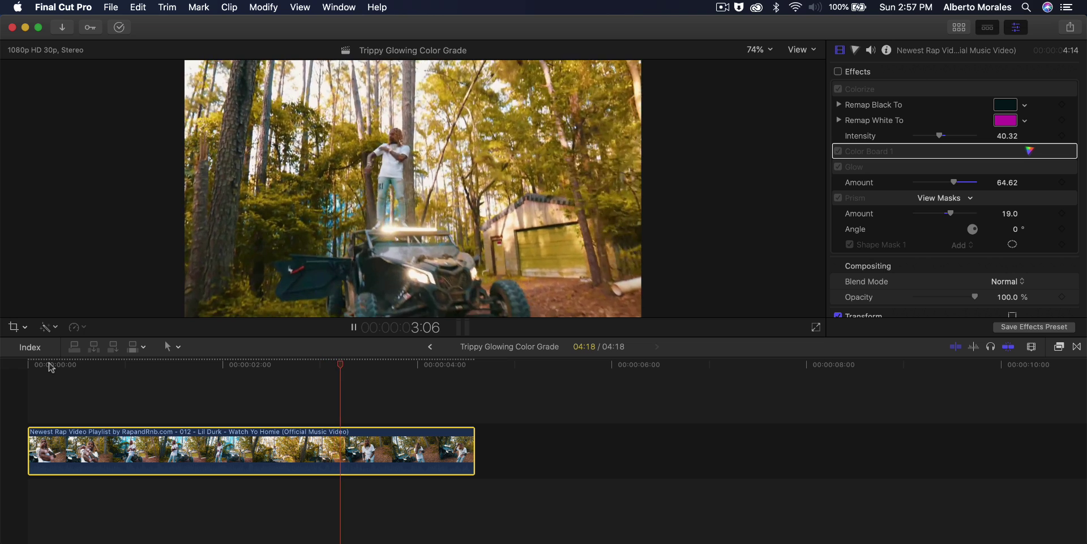
# Step: Turn on all effects on the "Watch Yo Homie" clip from about 1:01 to preview the graded look
pyautogui.click(128, 364)
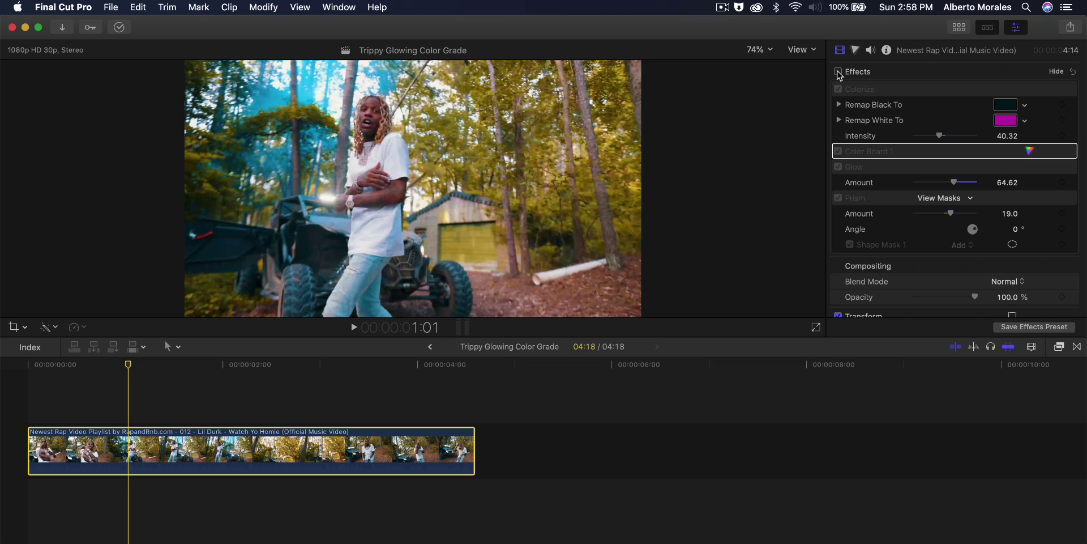
pyautogui.click(838, 72)
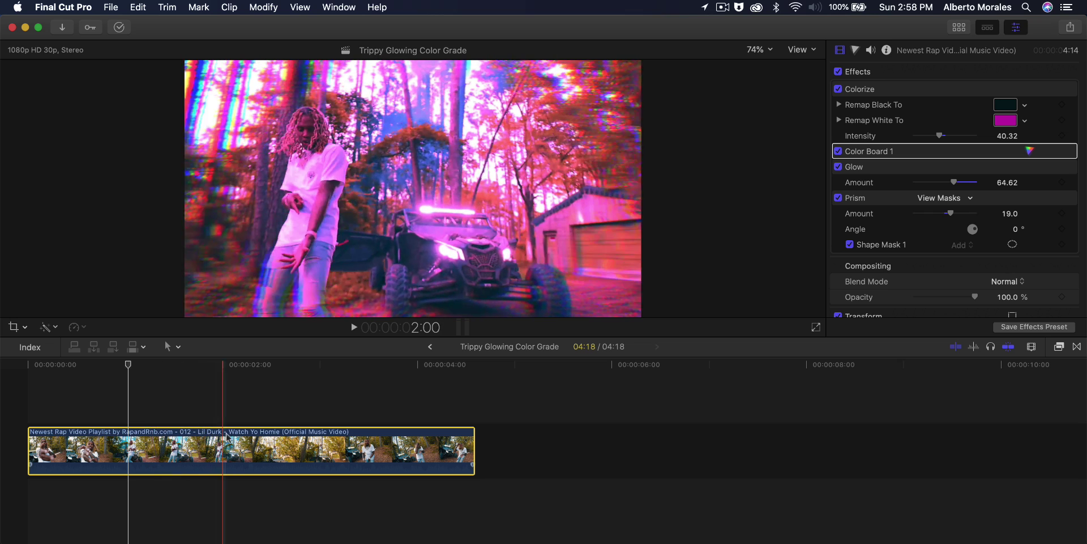
pyautogui.click(171, 378)
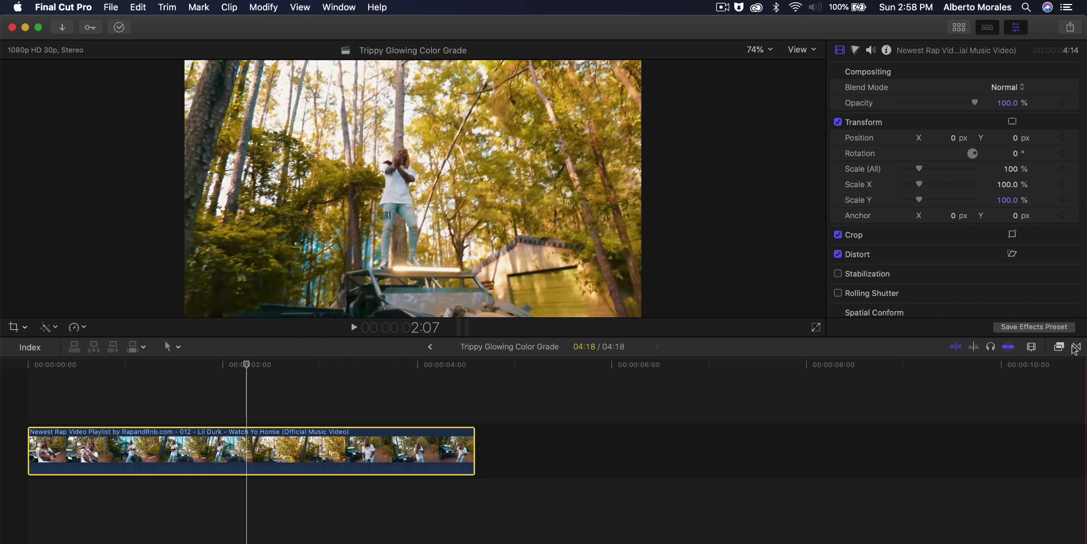
# Step: Show the Color category of the installed video effects and preview Colorize on the clip
pyautogui.click(1060, 347)
pyautogui.scroll(-1, 834, 456)
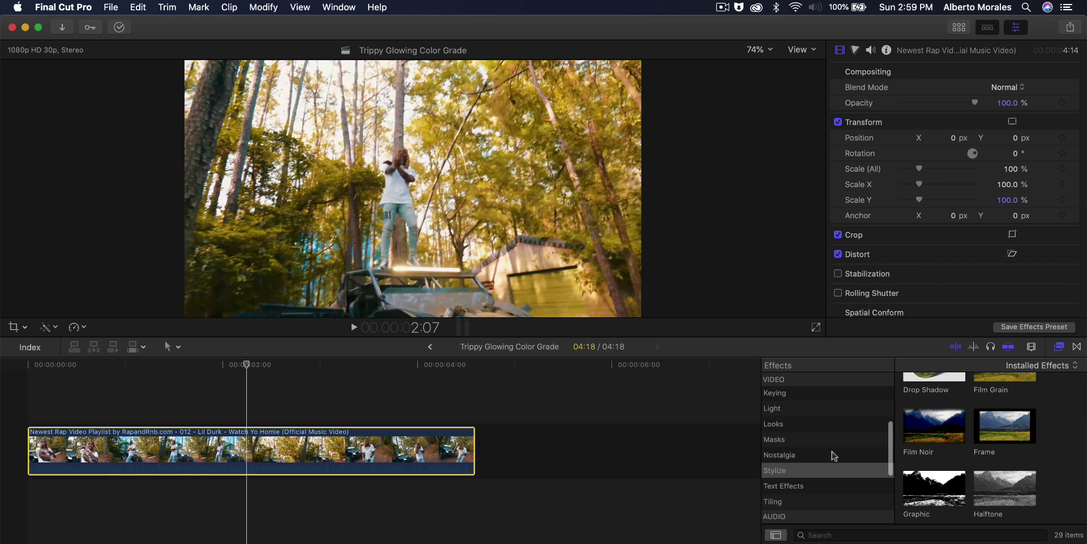
pyautogui.scroll(6, 834, 456)
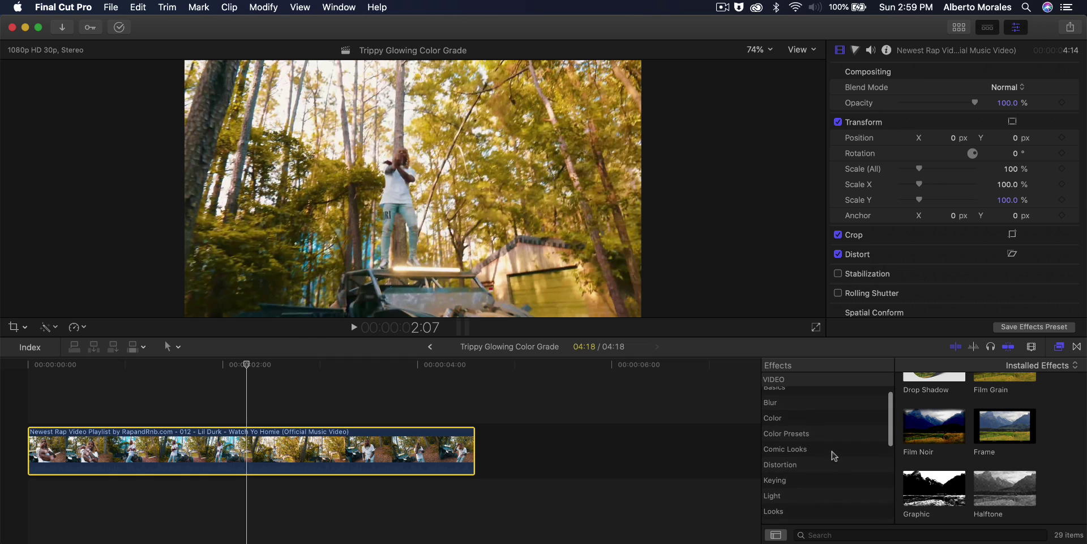
pyautogui.click(804, 424)
pyautogui.scroll(5, 998, 419)
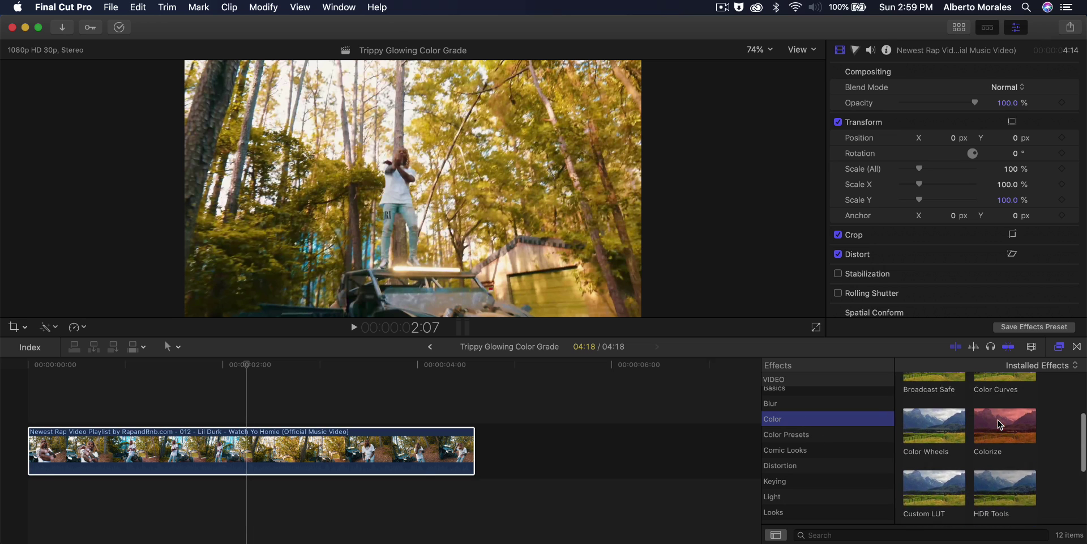
pyautogui.scroll(-2, 1006, 461)
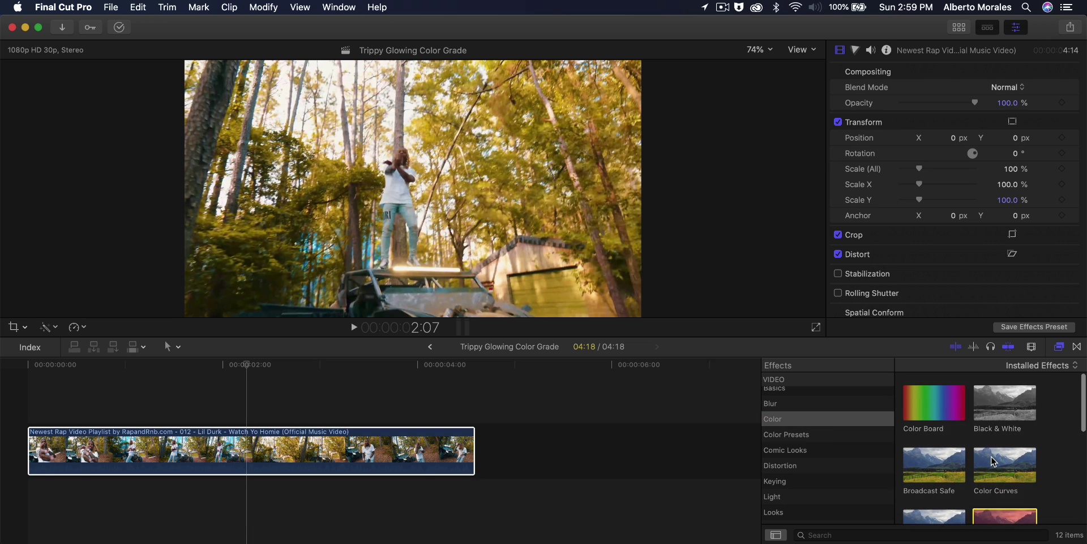
pyautogui.click(1011, 456)
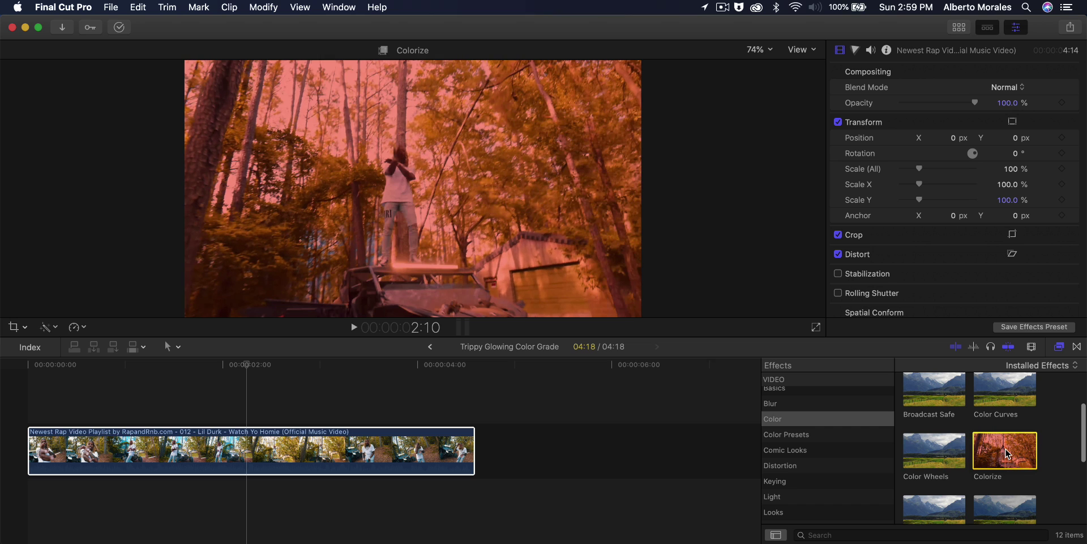
# Step: Check the program's version number in its About window and close the window
pyautogui.click(63, 7)
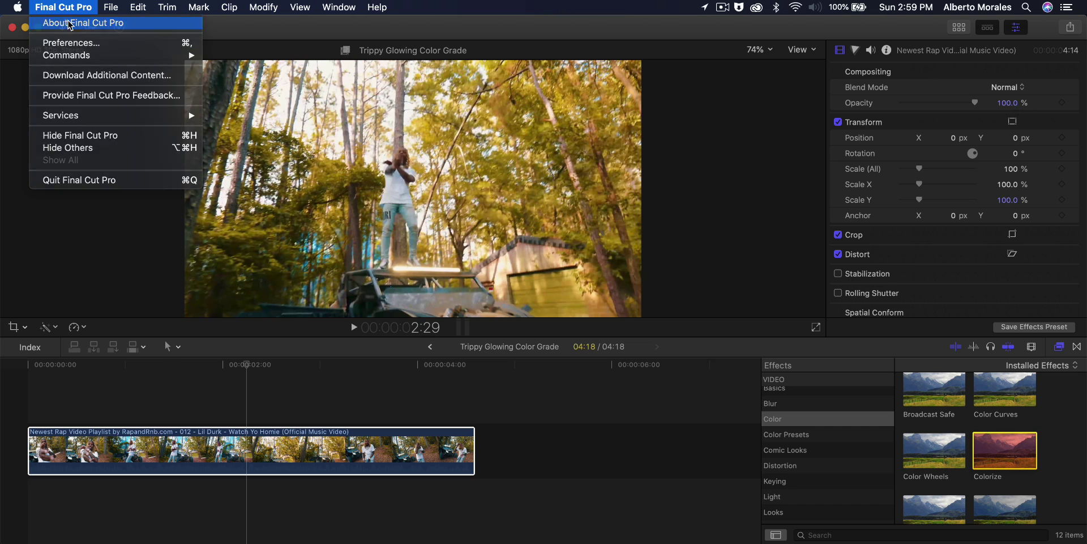
pyautogui.click(62, 25)
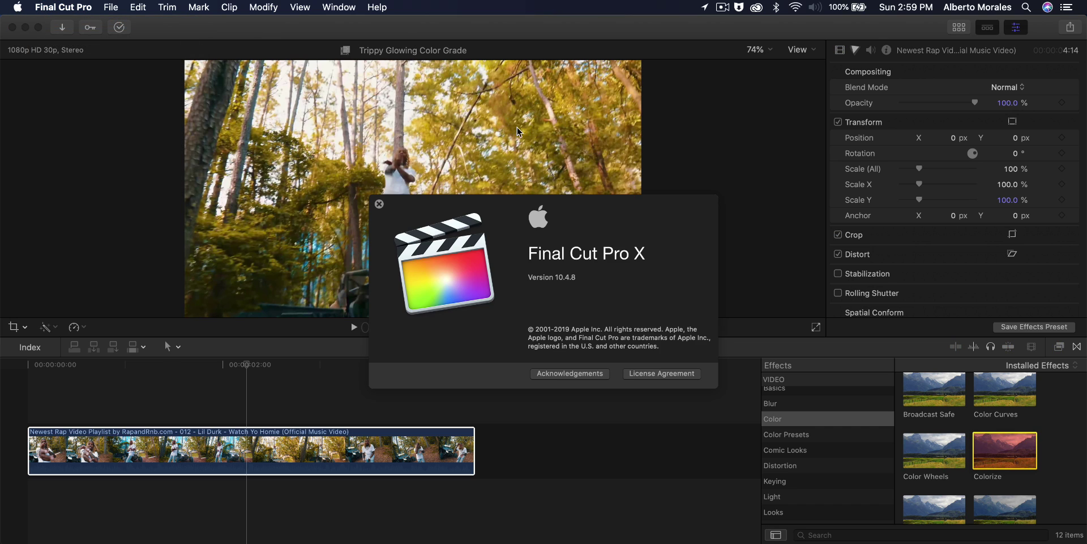
pyautogui.click(565, 281)
pyautogui.click(565, 281)
pyautogui.click(380, 204)
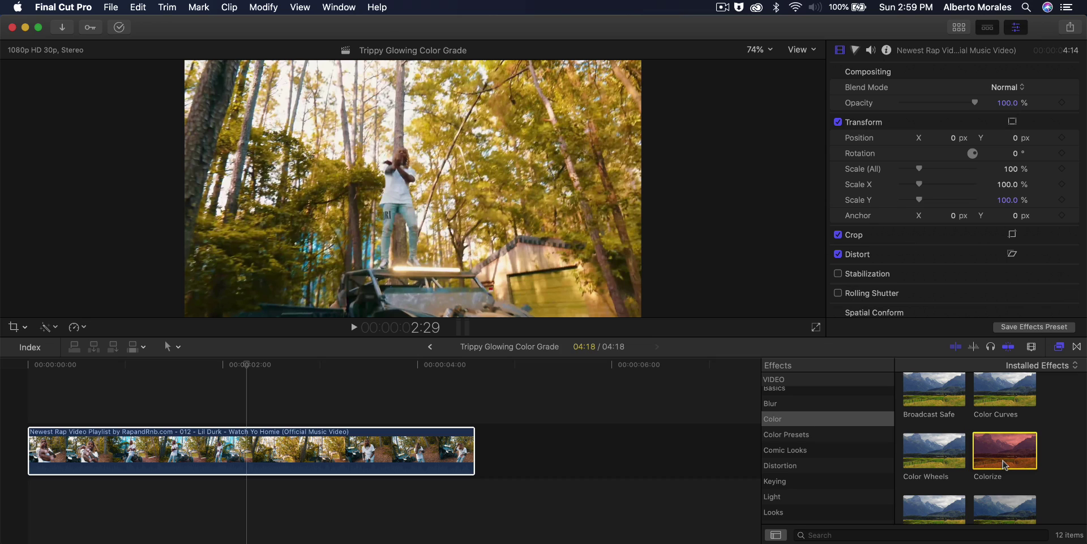
# Step: Apply the Colorize effect to the "Watch Yo Homie" clip and place the playhead at about 1:12
pyautogui.moveTo(1005, 453); pyautogui.dragTo(442, 472)
pyautogui.press('super+equal')
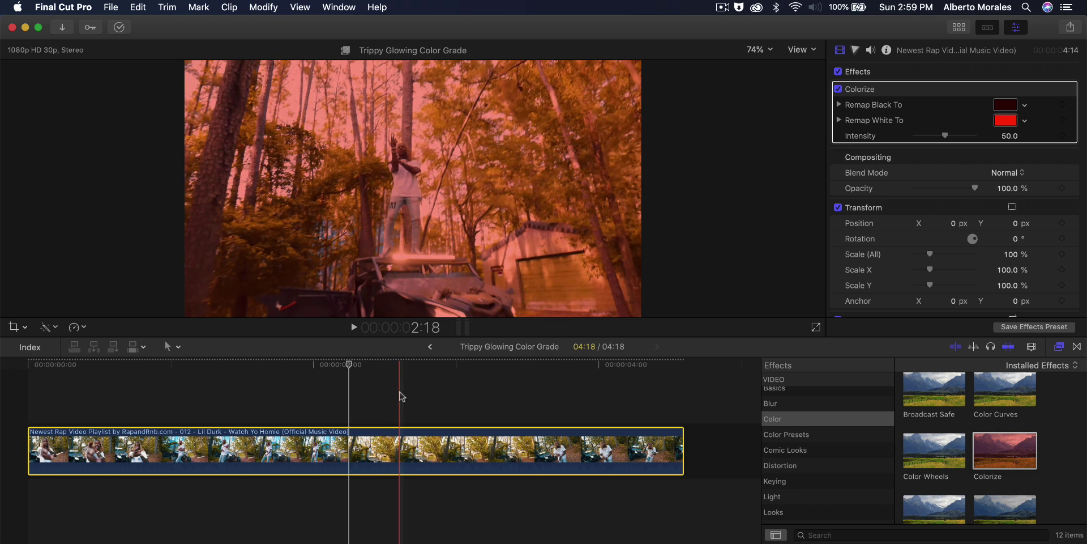
pyautogui.click(233, 367)
pyautogui.moveTo(232, 369); pyautogui.dragTo(232, 369)
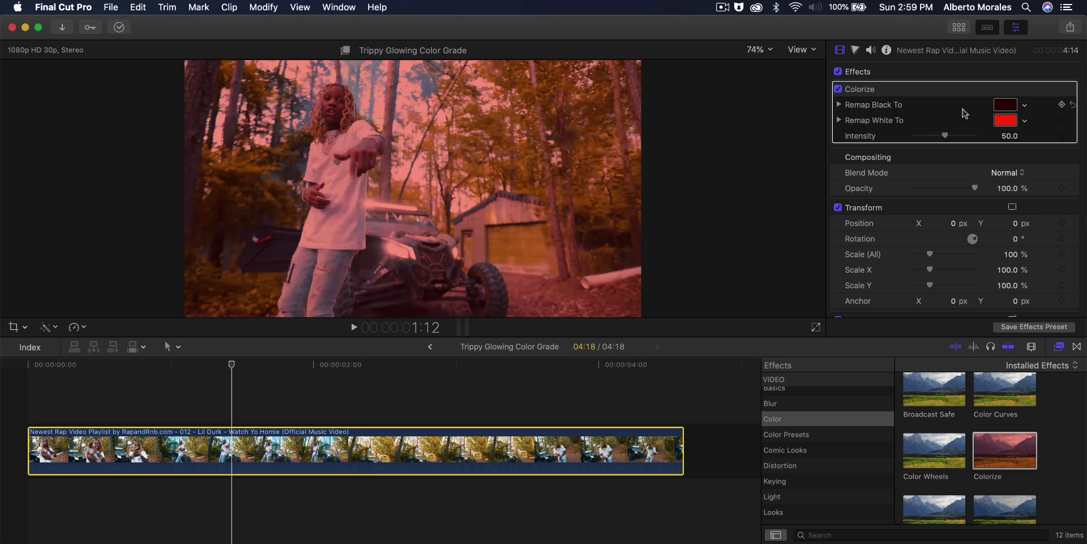
# Step: Set Colorize's Remap Black To colour to a dark navy blue
pyautogui.click(1014, 105)
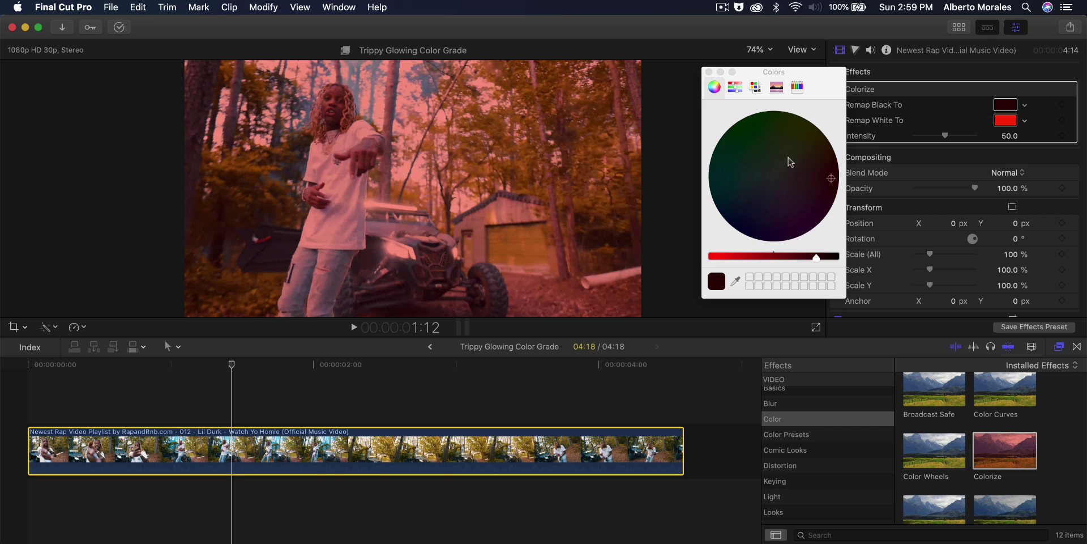
pyautogui.moveTo(816, 258); pyautogui.dragTo(775, 259)
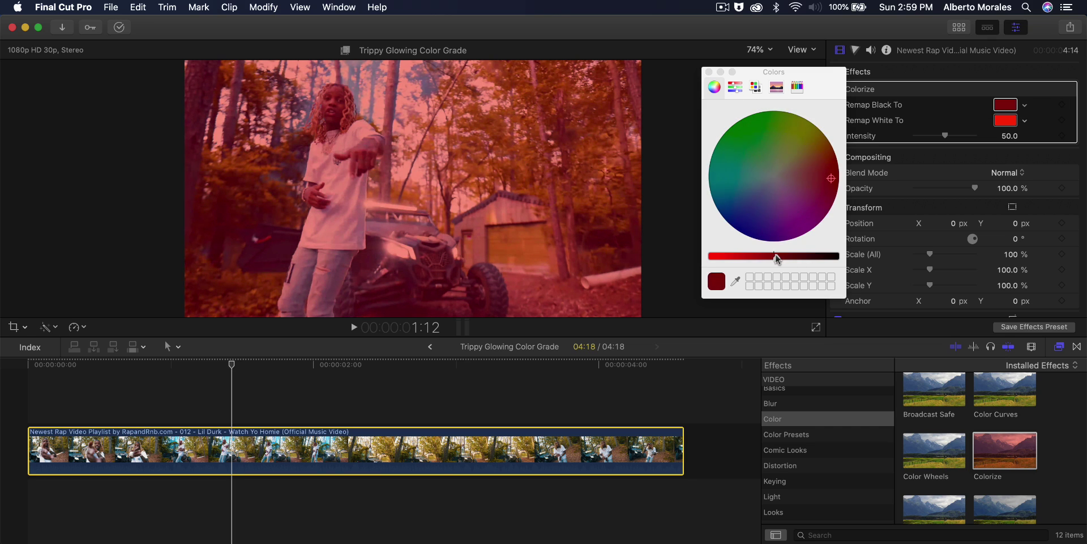
pyautogui.moveTo(831, 179); pyautogui.dragTo(738, 219)
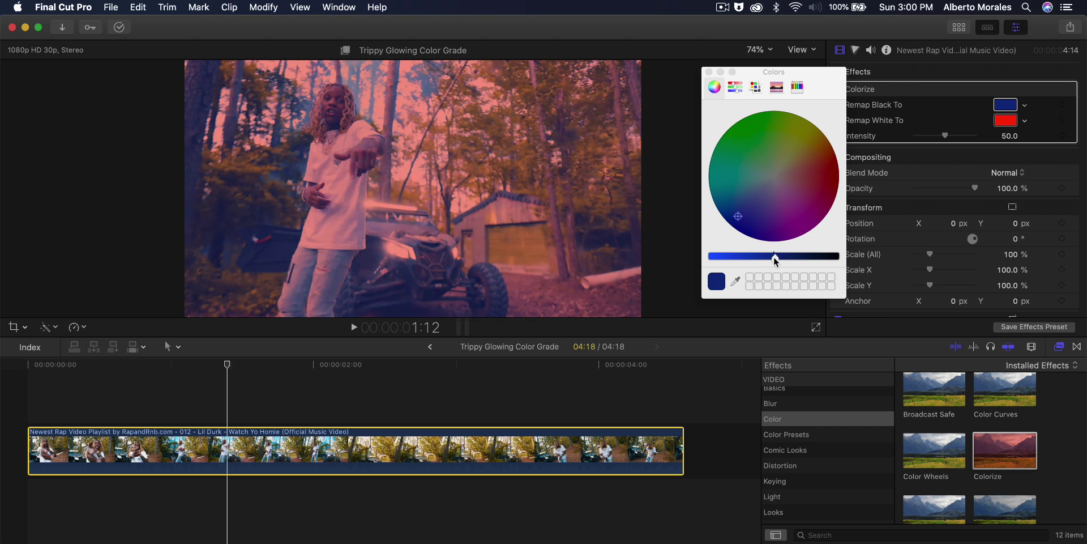
pyautogui.moveTo(775, 256); pyautogui.dragTo(801, 259)
pyautogui.moveTo(738, 216); pyautogui.dragTo(736, 217)
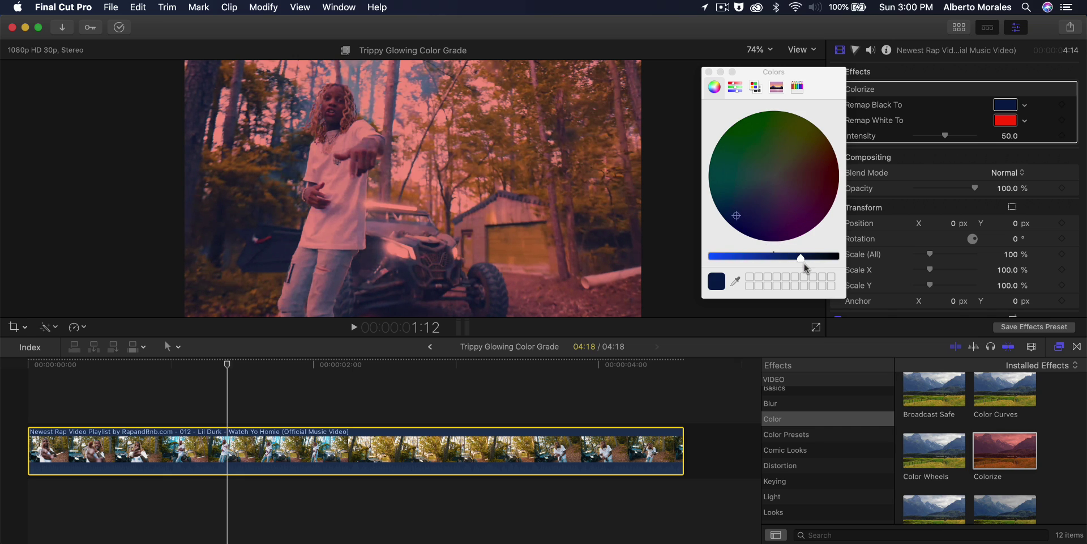
pyautogui.click(709, 72)
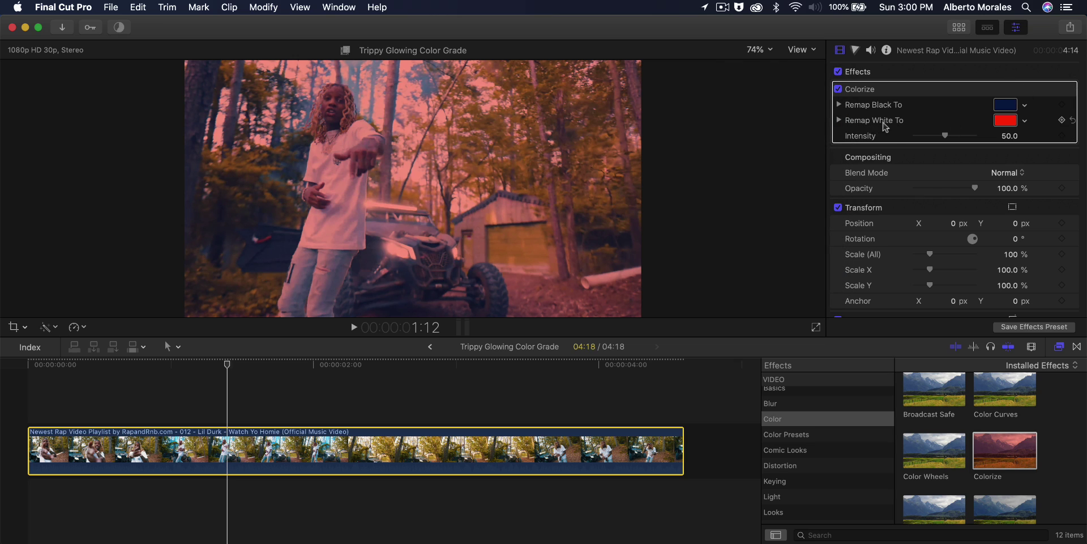
# Step: Set Colorize's Remap White To colour to a bright magenta at full brightness
pyautogui.click(1005, 120)
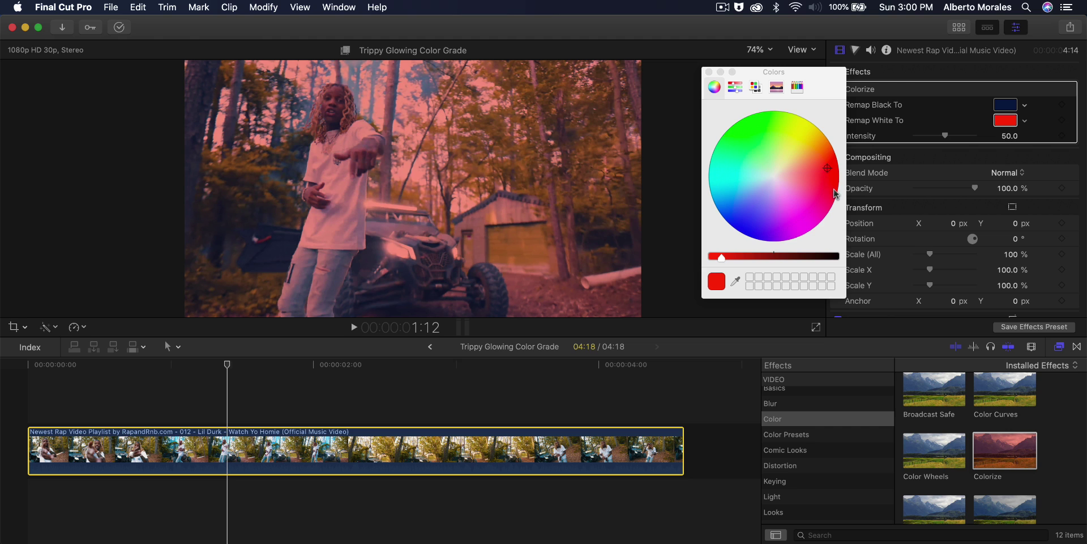
pyautogui.click(774, 256)
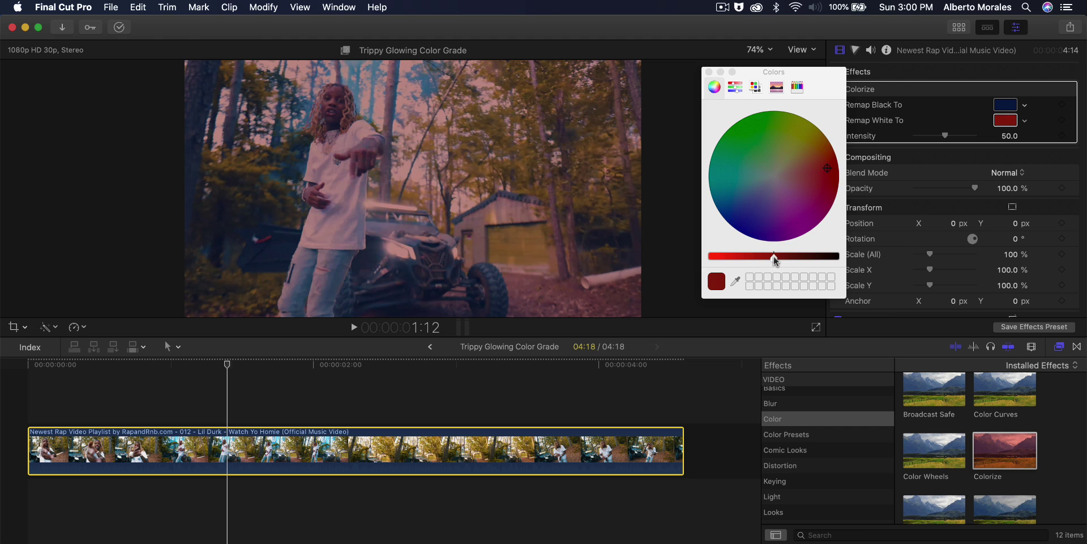
pyautogui.moveTo(827, 168); pyautogui.dragTo(705, 262)
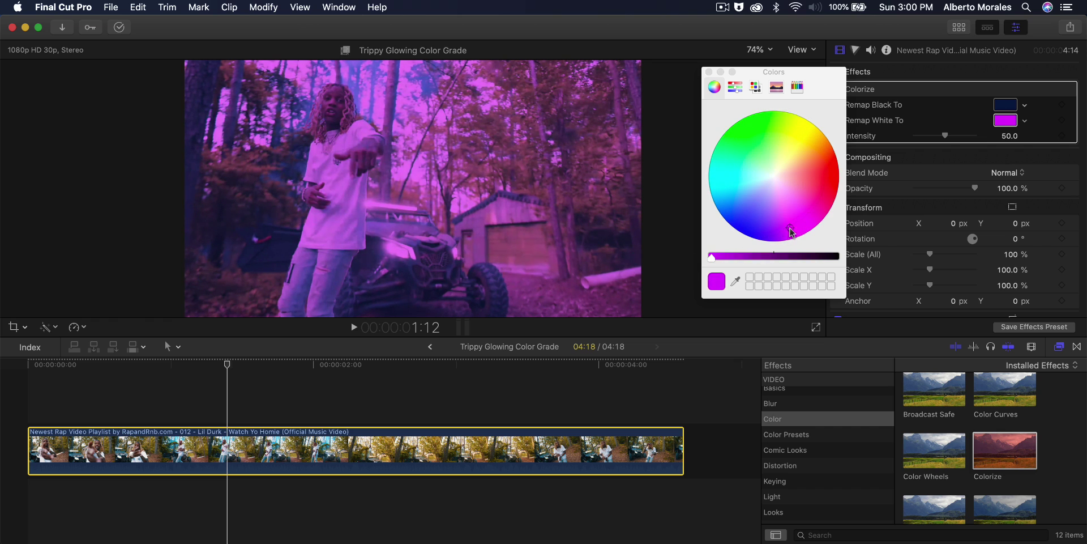
pyautogui.moveTo(788, 235)
pyautogui.mouseDown()
pyautogui.moveTo(806, 220)
pyautogui.moveTo(801, 228)
pyautogui.mouseUp()
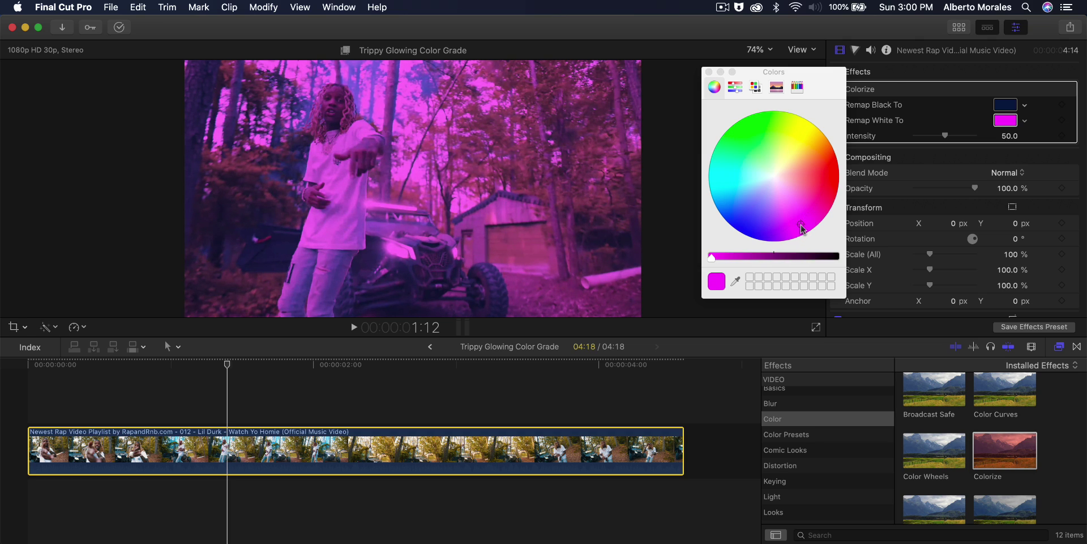
pyautogui.click(709, 72)
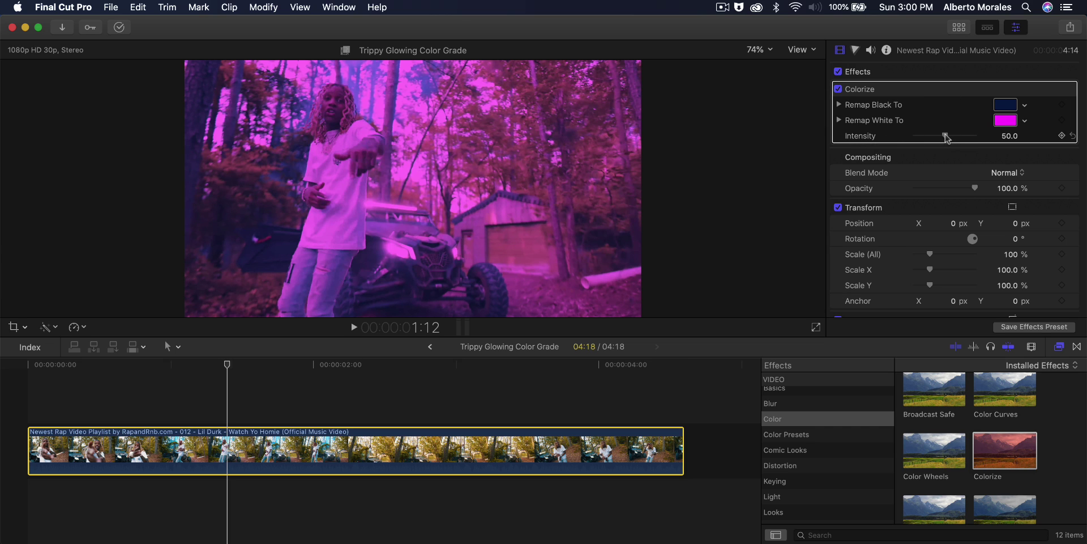
# Step: Set the Colorize effect's intensity to 40.0
pyautogui.moveTo(944, 136)
pyautogui.mouseDown()
pyautogui.moveTo(915, 136)
pyautogui.moveTo(978, 136)
pyautogui.moveTo(941, 140)
pyautogui.mouseUp()
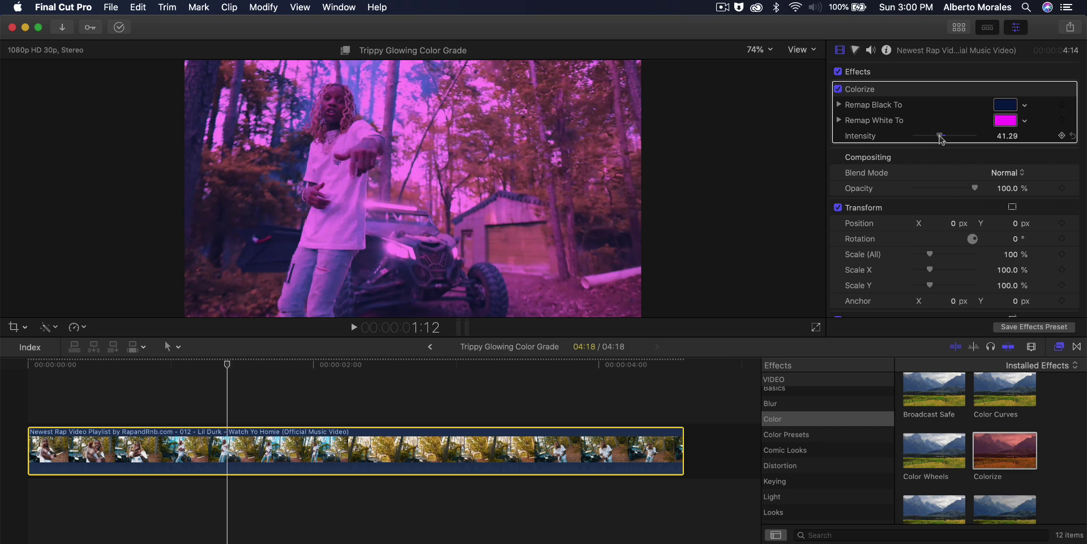
pyautogui.click(1008, 136)
pyautogui.write('40.0')
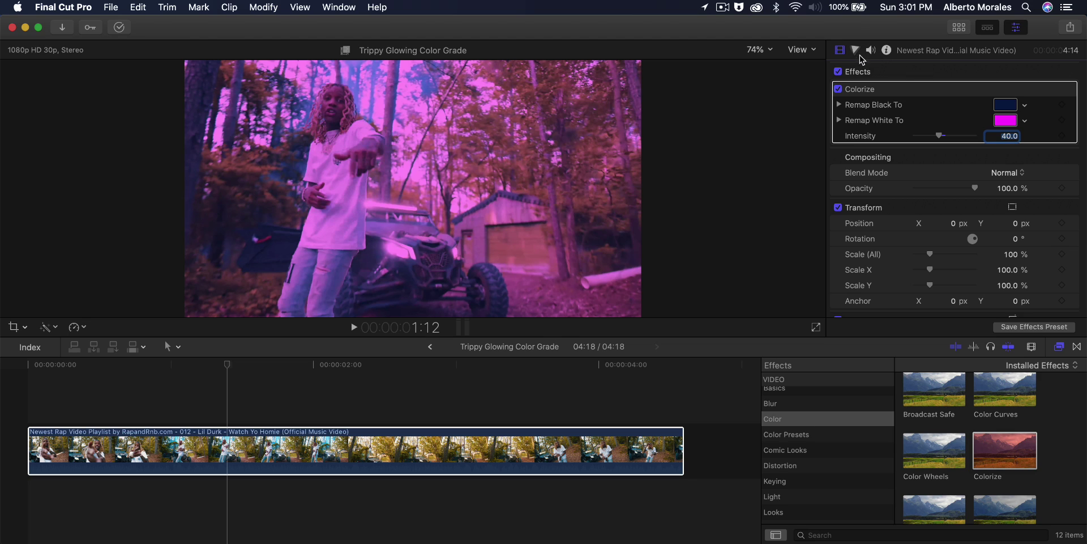
# Step: In the Color Board, set shadows to 180° at -6%, midtones to 221° at 35%, and shift highlights towards purple
pyautogui.click(855, 51)
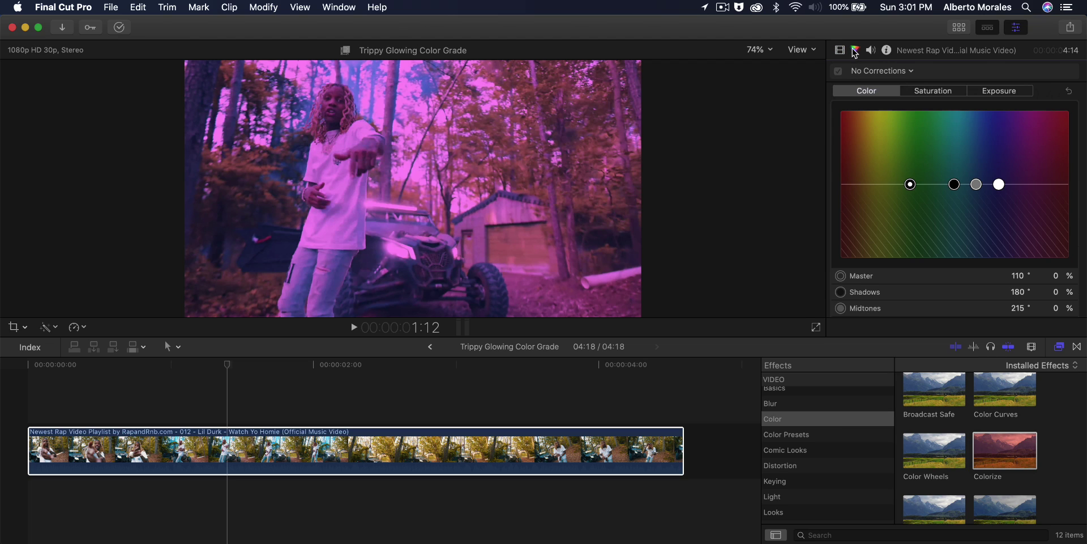
pyautogui.click(898, 71)
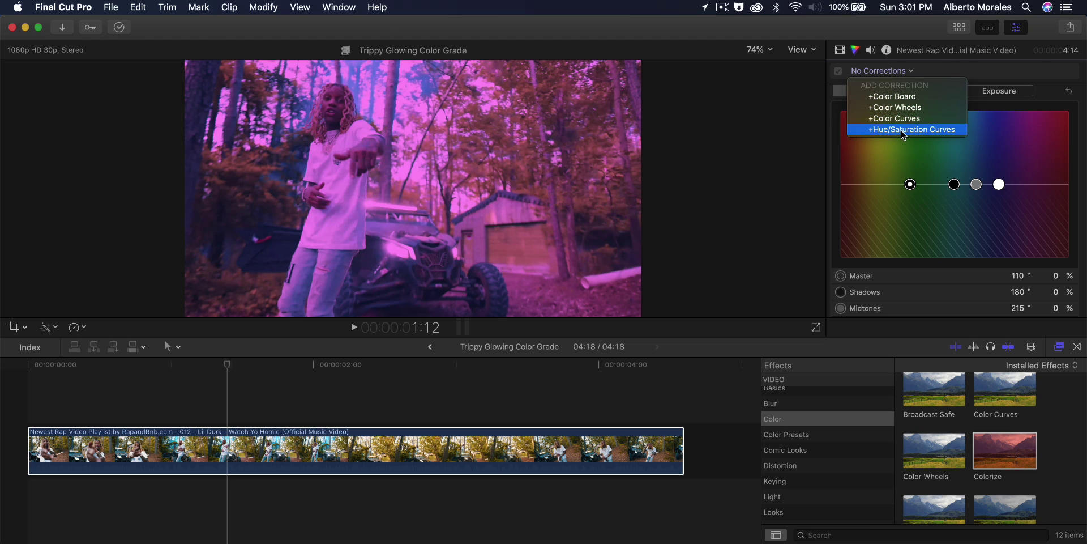
pyautogui.click(987, 68)
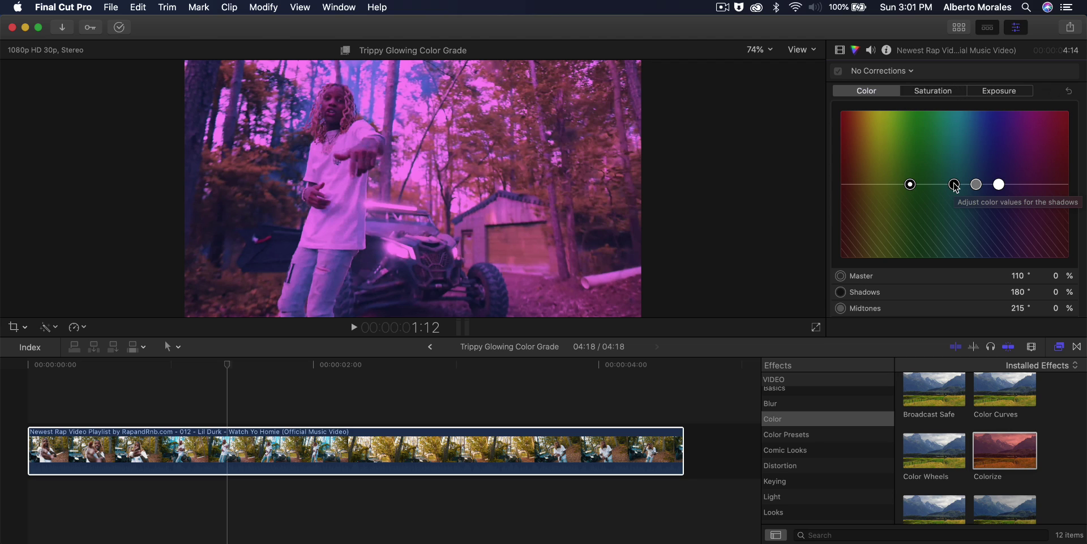
pyautogui.moveTo(955, 186); pyautogui.dragTo(1022, 166)
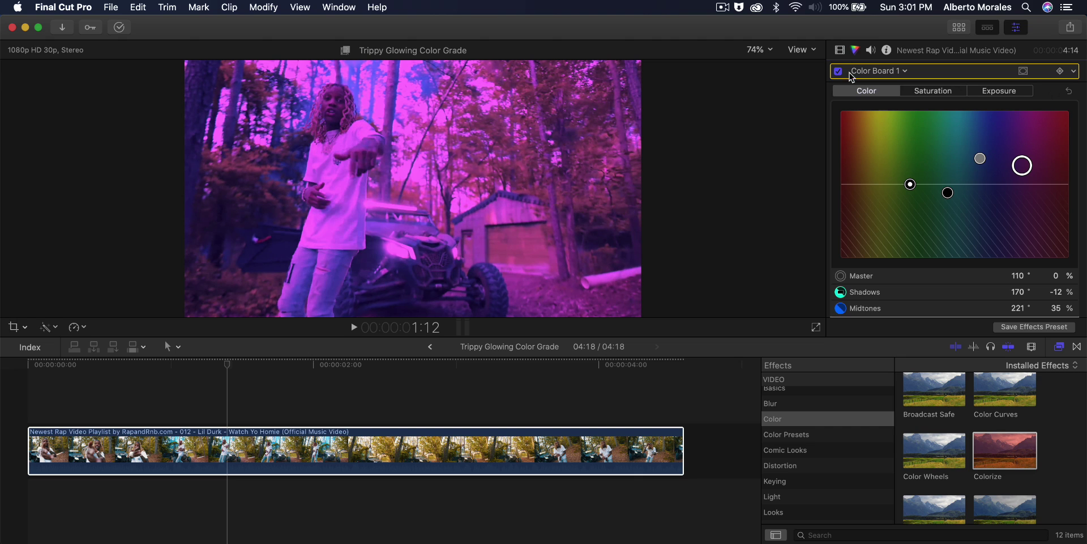
pyautogui.moveTo(948, 191)
pyautogui.mouseDown()
pyautogui.moveTo(947, 181)
pyautogui.moveTo(945, 192)
pyautogui.moveTo(955, 189)
pyautogui.mouseUp()
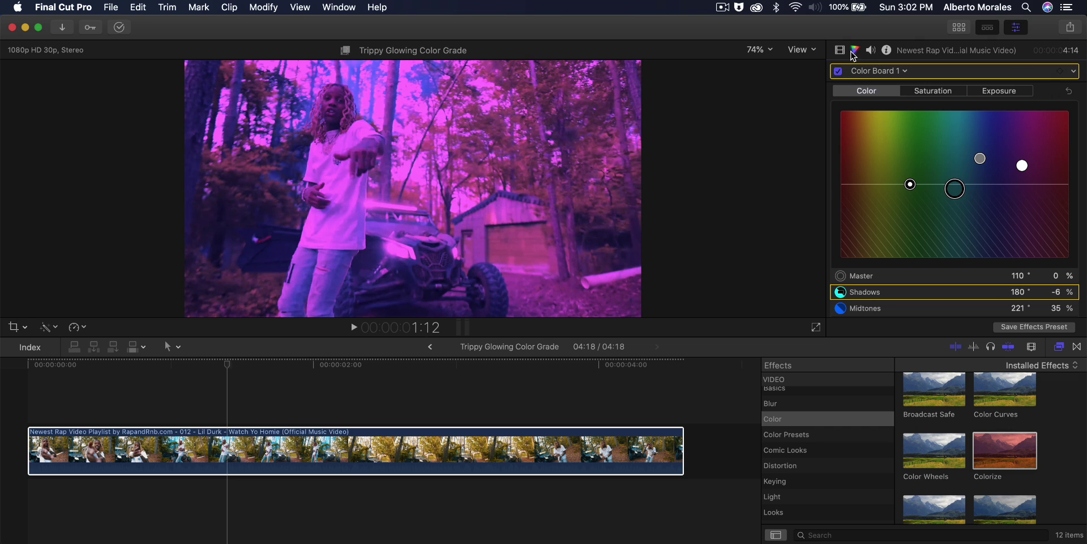
# Step: In the Color Board's exposure controls, set shadows to -1% and midtones to 2%, and raise the highlights
pyautogui.click(951, 93)
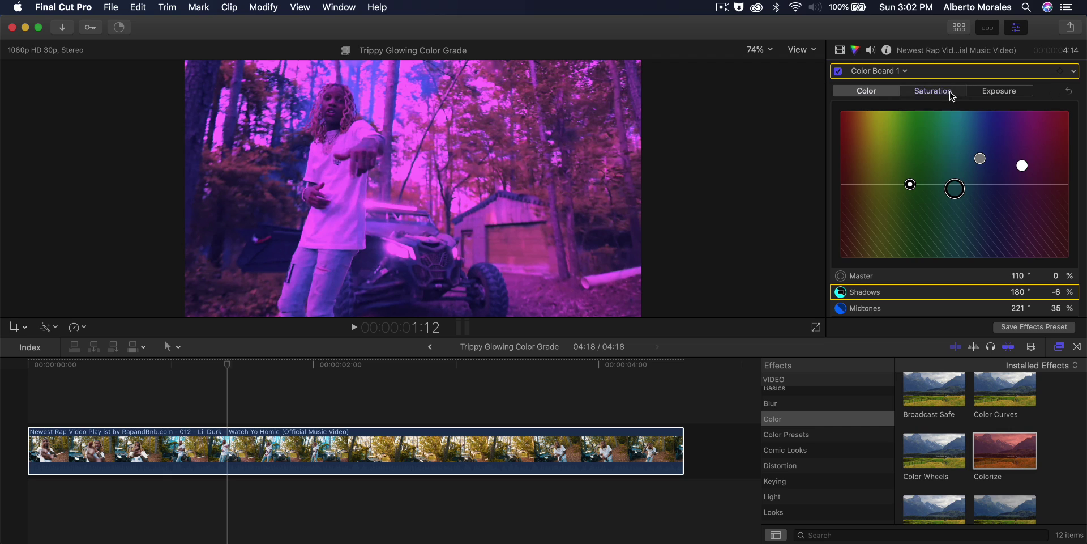
pyautogui.click(1000, 93)
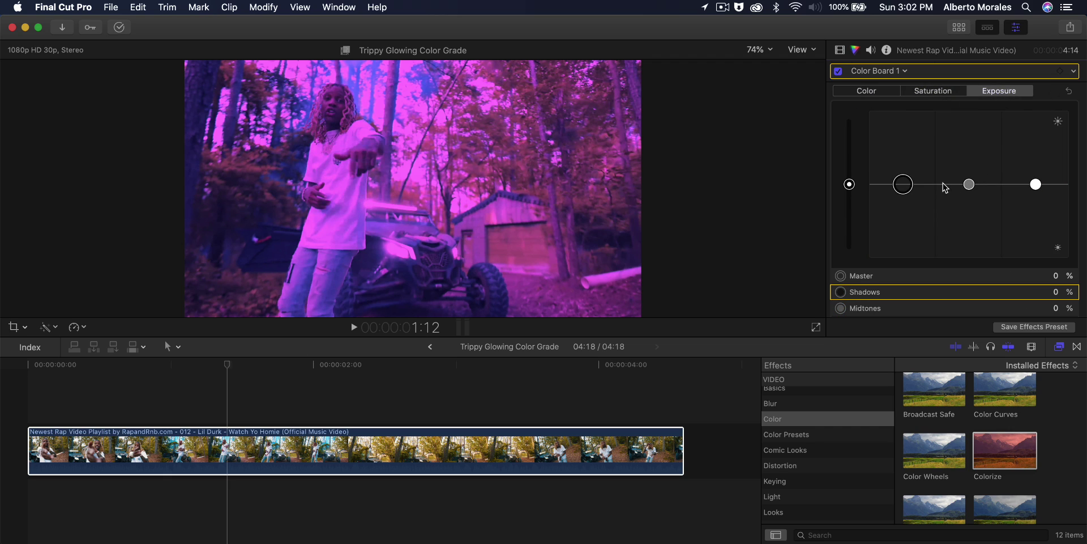
pyautogui.moveTo(906, 186); pyautogui.dragTo(903, 185)
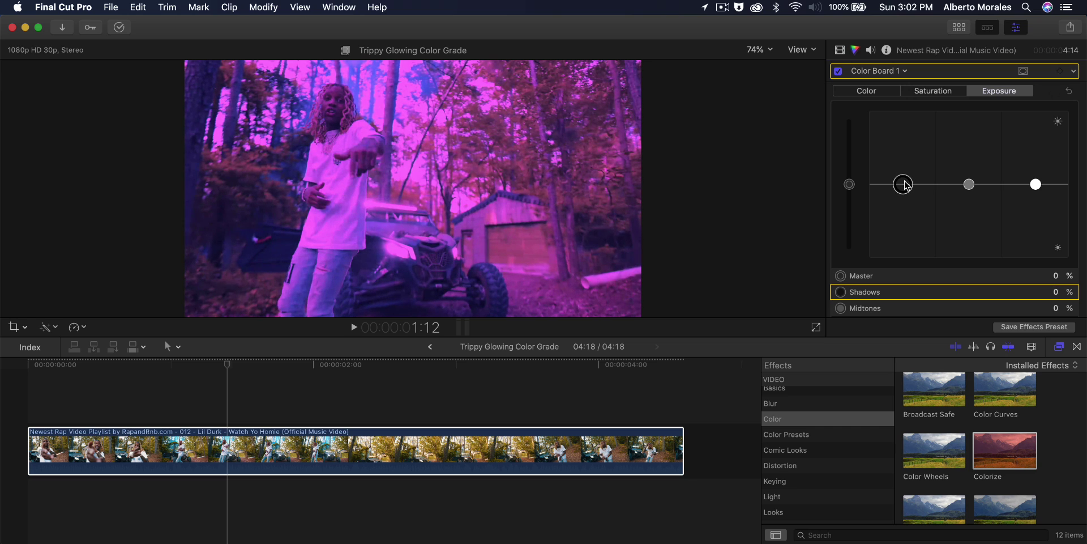
pyautogui.click(969, 184)
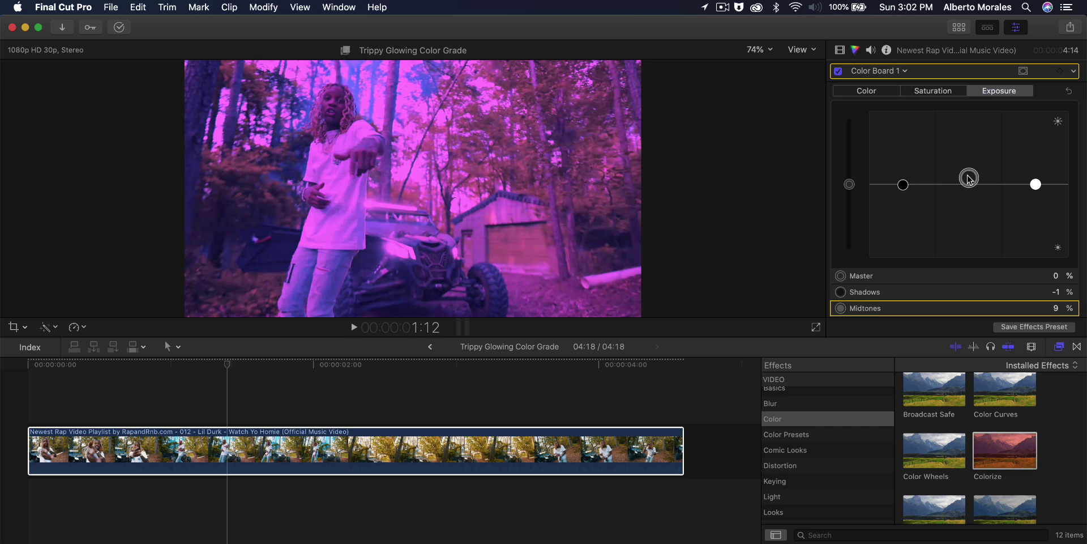
pyautogui.moveTo(969, 185); pyautogui.dragTo(969, 184)
pyautogui.moveTo(1038, 184); pyautogui.dragTo(1035, 170)
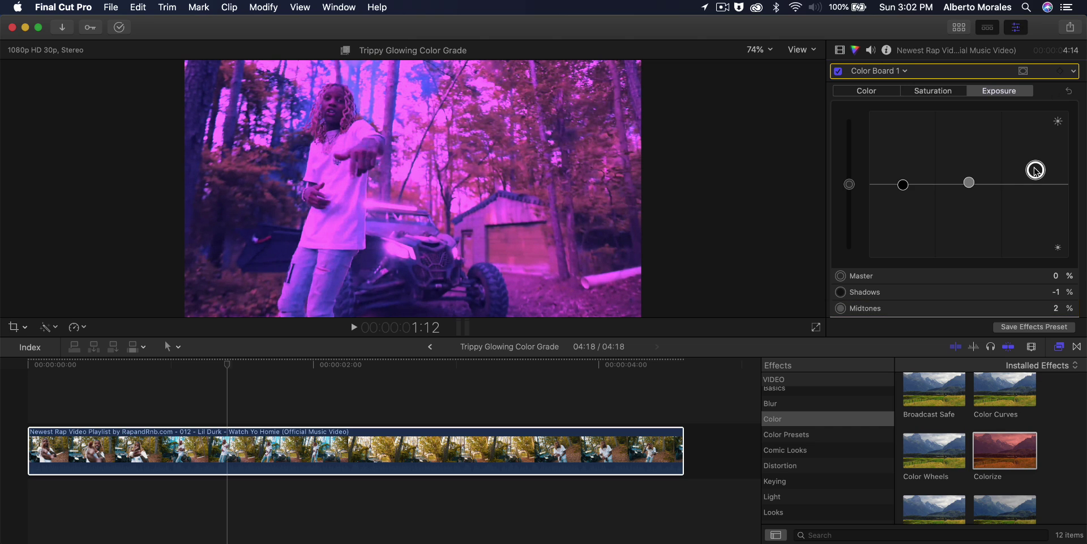
pyautogui.click(871, 91)
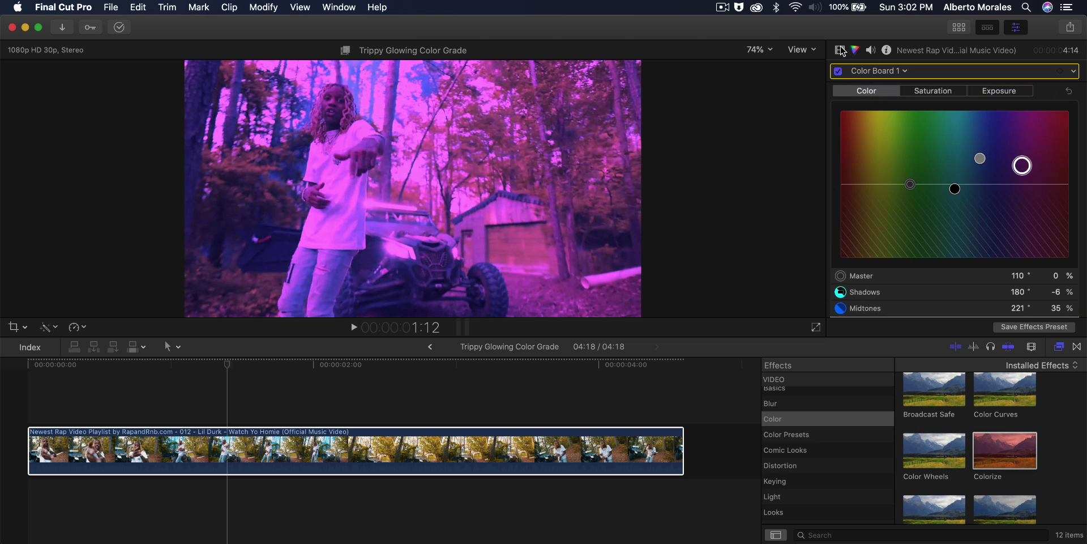
# Step: Search all video and audio effects for "glow" and apply the Glow effect to the clip
pyautogui.click(841, 50)
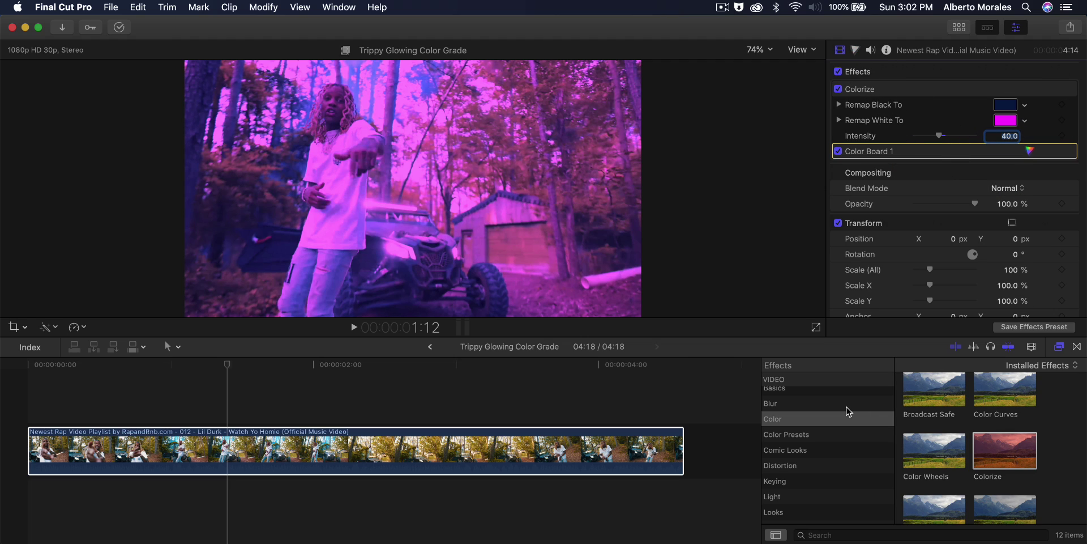
pyautogui.scroll(3, 827, 441)
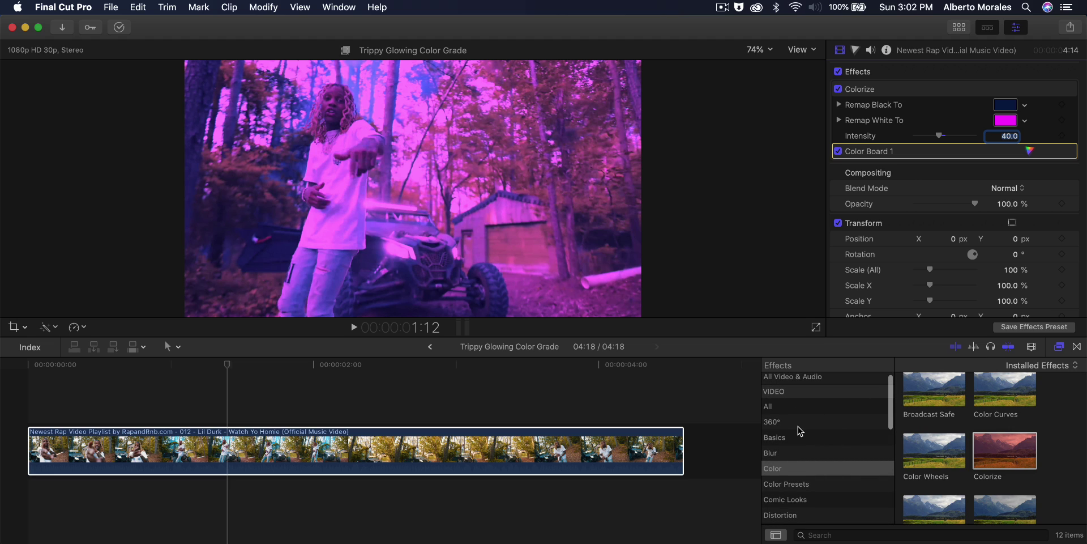
pyautogui.scroll(-2, 800, 431)
pyautogui.scroll(-3, 796, 453)
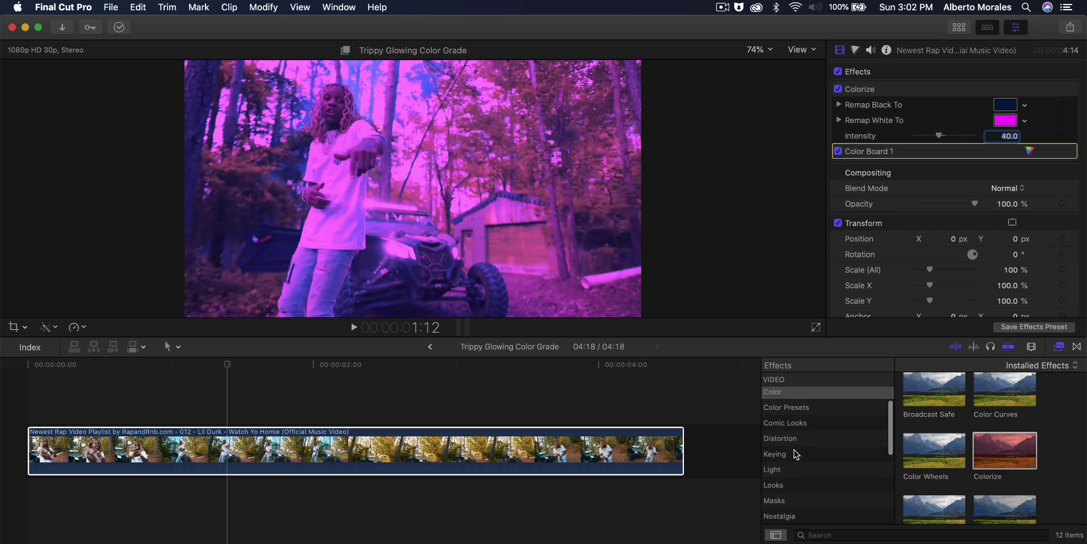
pyautogui.scroll(-2, 810, 453)
pyautogui.scroll(-4, 940, 487)
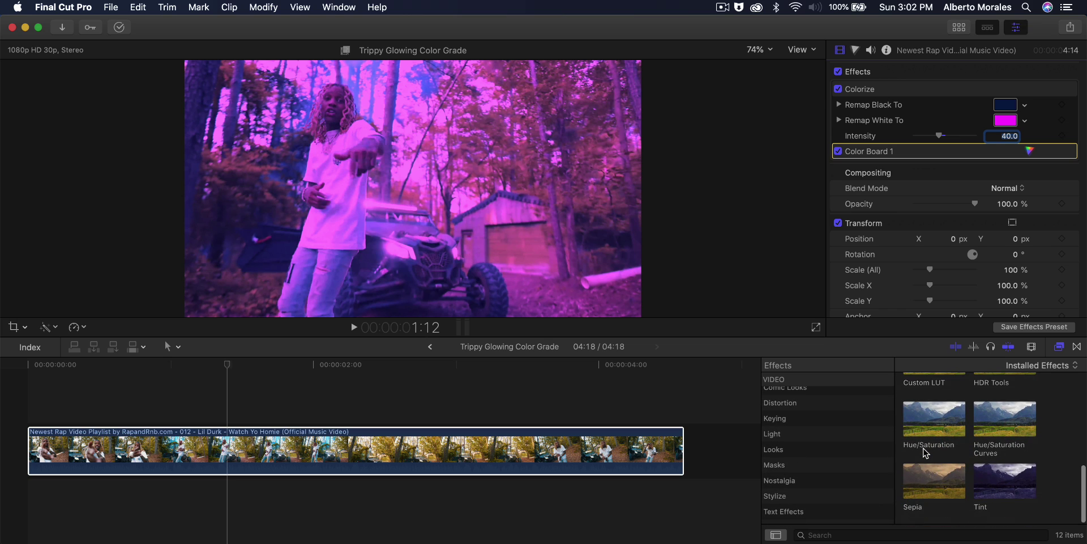
pyautogui.scroll(5, 934, 464)
pyautogui.scroll(7, 804, 402)
pyautogui.click(791, 381)
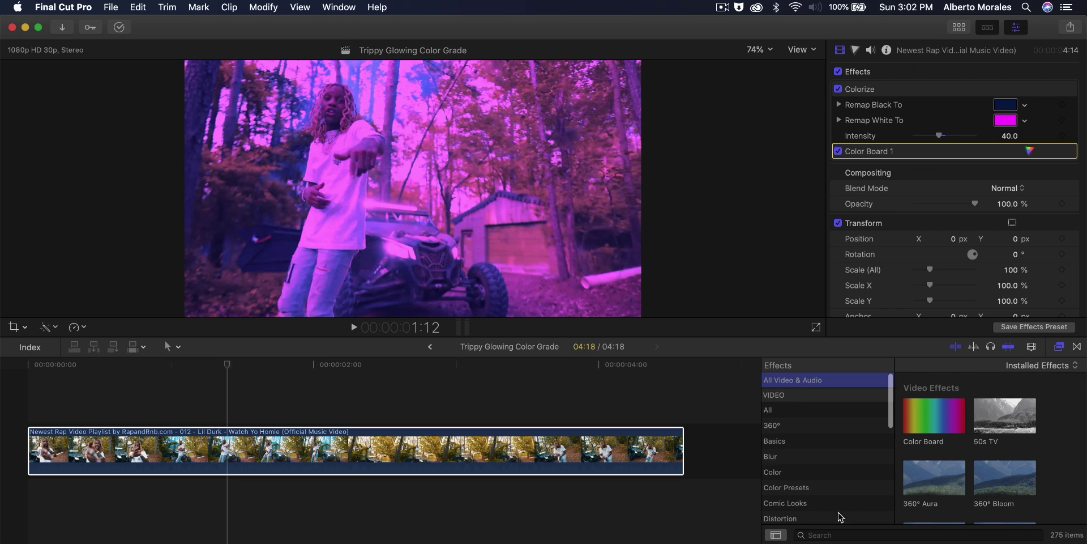
pyautogui.click(822, 534)
pyautogui.write('glow')
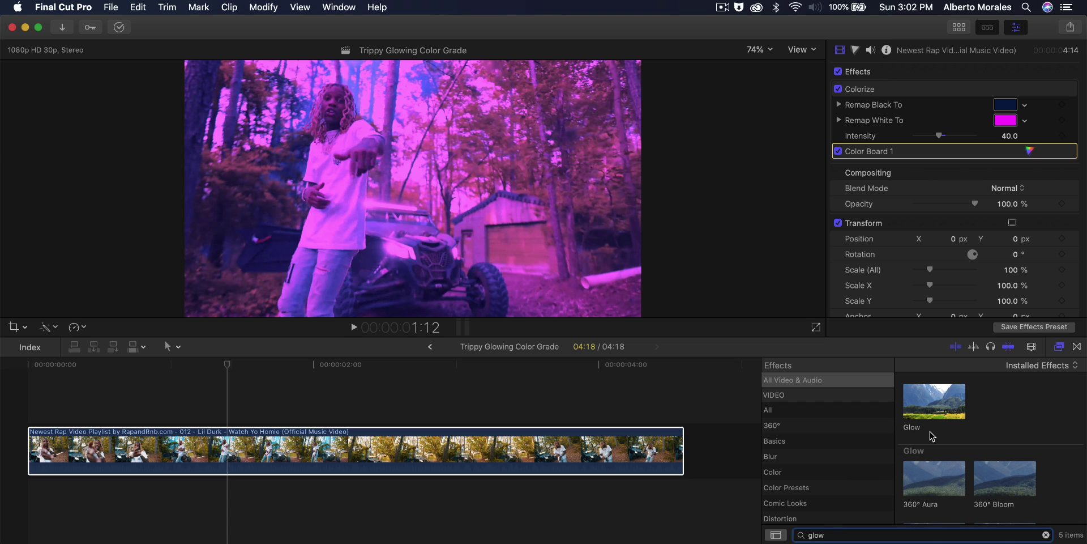
pyautogui.moveTo(933, 395); pyautogui.dragTo(501, 441)
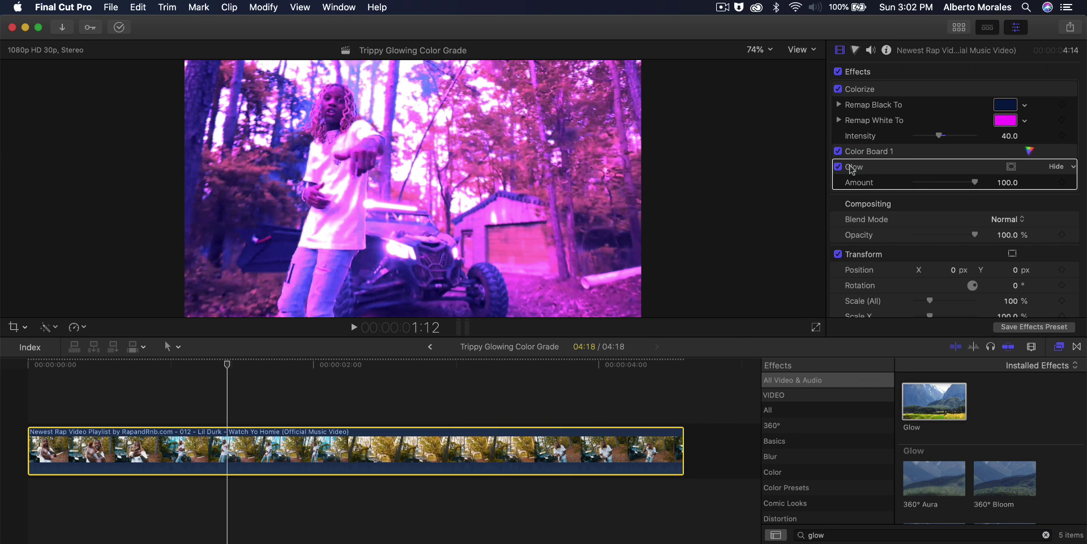
# Step: Switch the Glow effect off and on repeatedly to compare the image at full amount, leaving it enabled
pyautogui.click(838, 167)
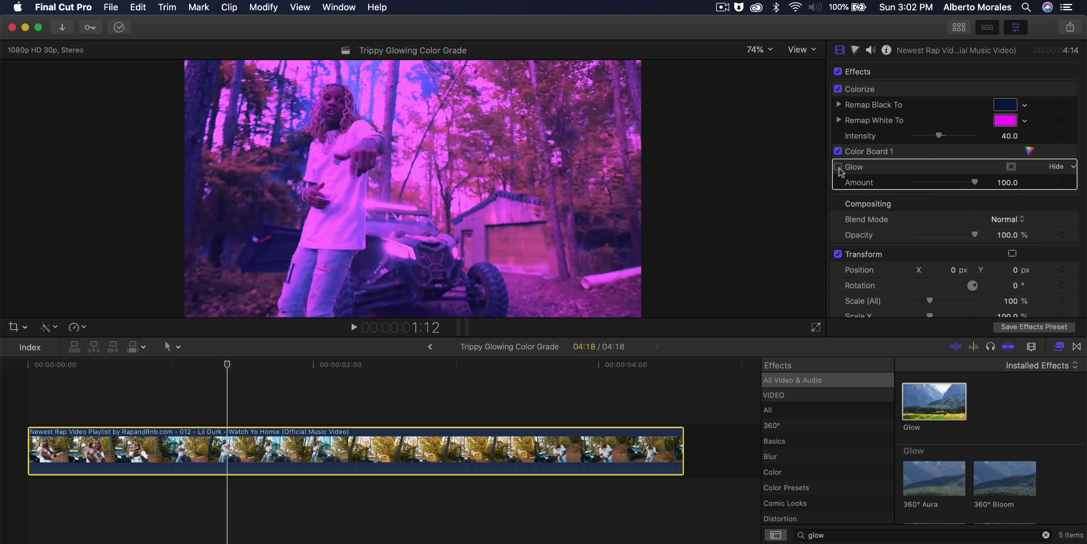
pyautogui.click(839, 167)
pyautogui.click(839, 167)
pyautogui.click(839, 167)
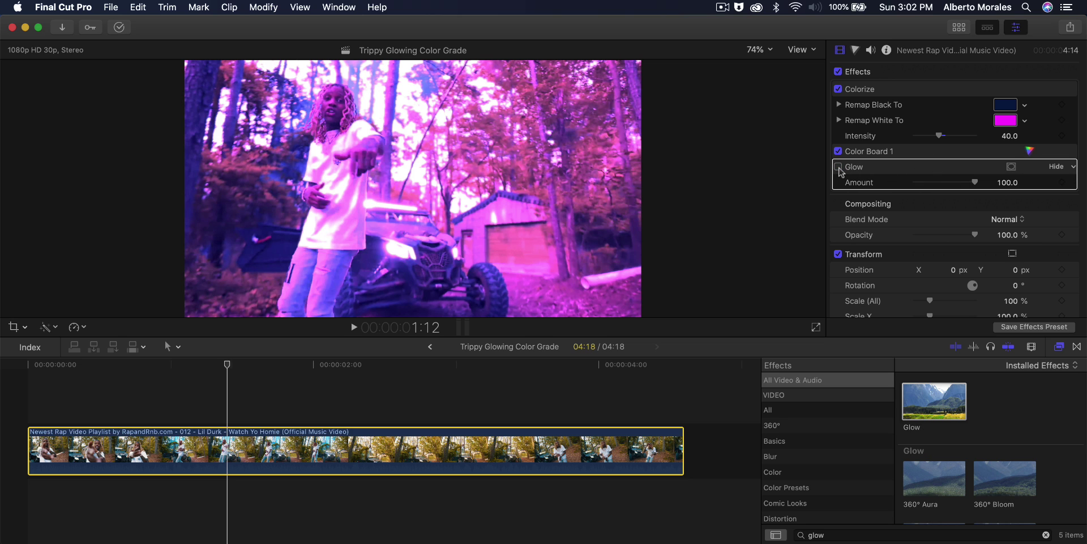
pyautogui.click(838, 167)
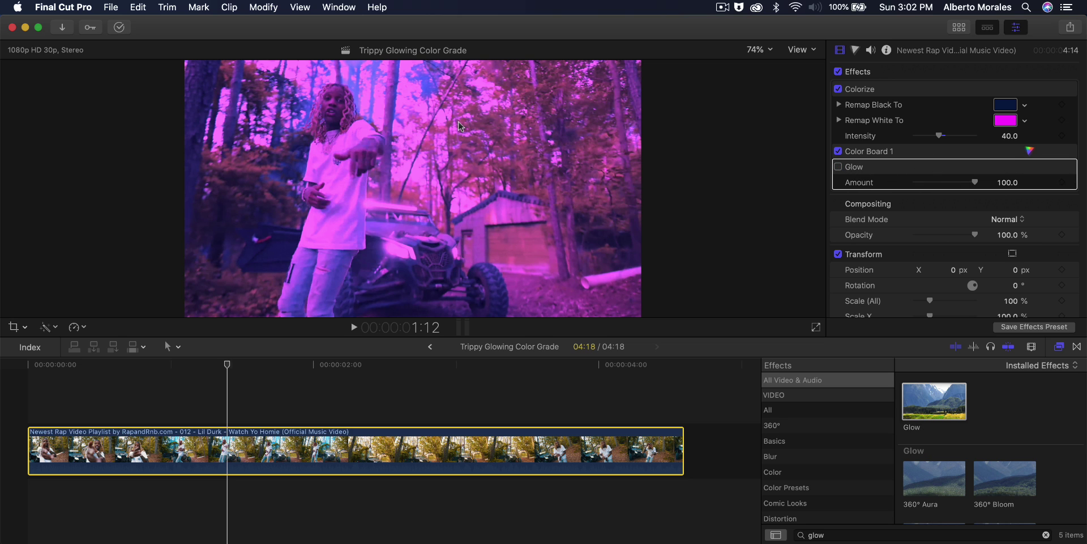
pyautogui.click(839, 167)
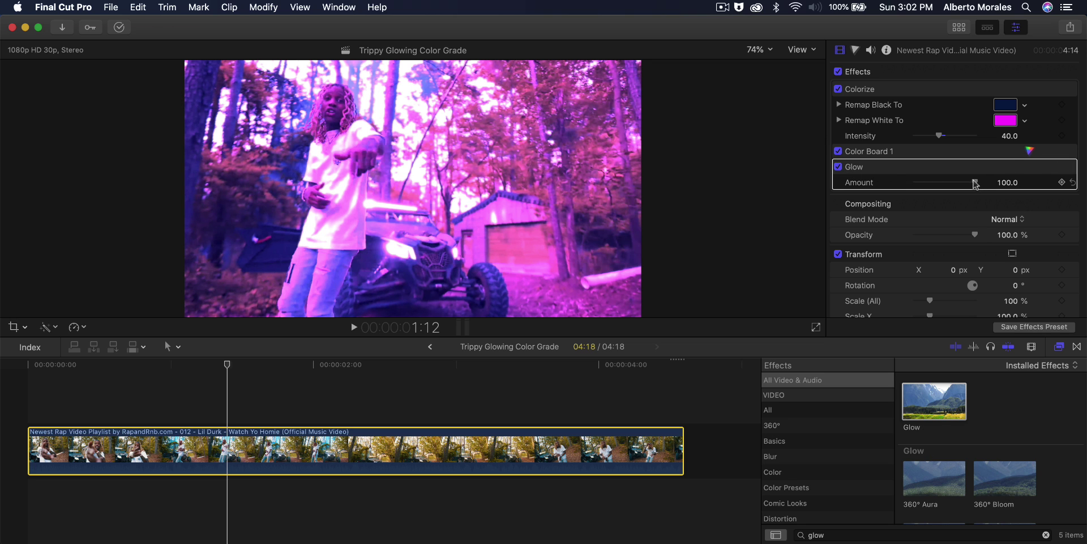
# Step: Set the Glow effect's amount to 25.0
pyautogui.moveTo(975, 185); pyautogui.dragTo(933, 189)
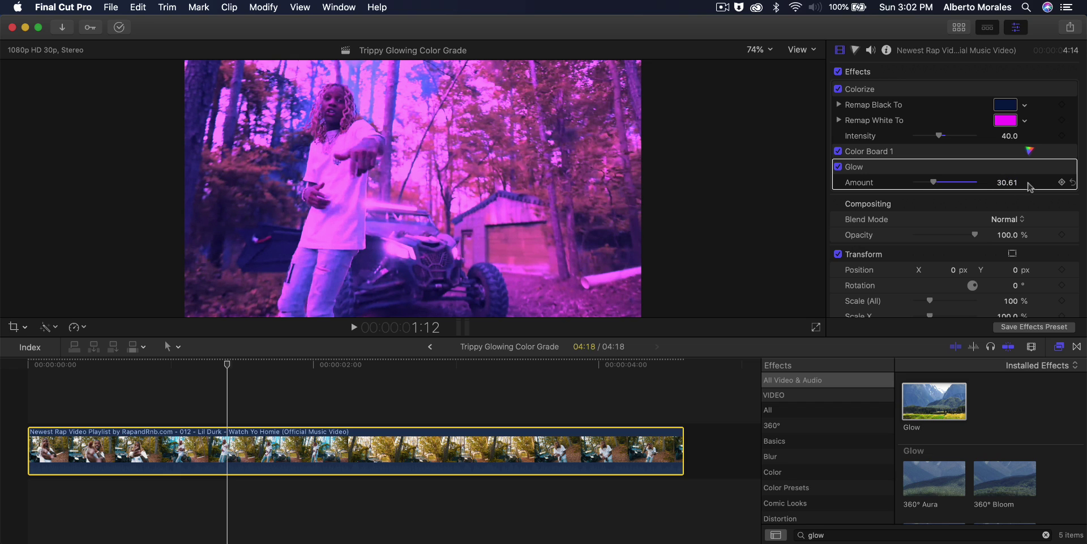
pyautogui.click(1008, 182)
pyautogui.write('25')
pyautogui.press('Return')
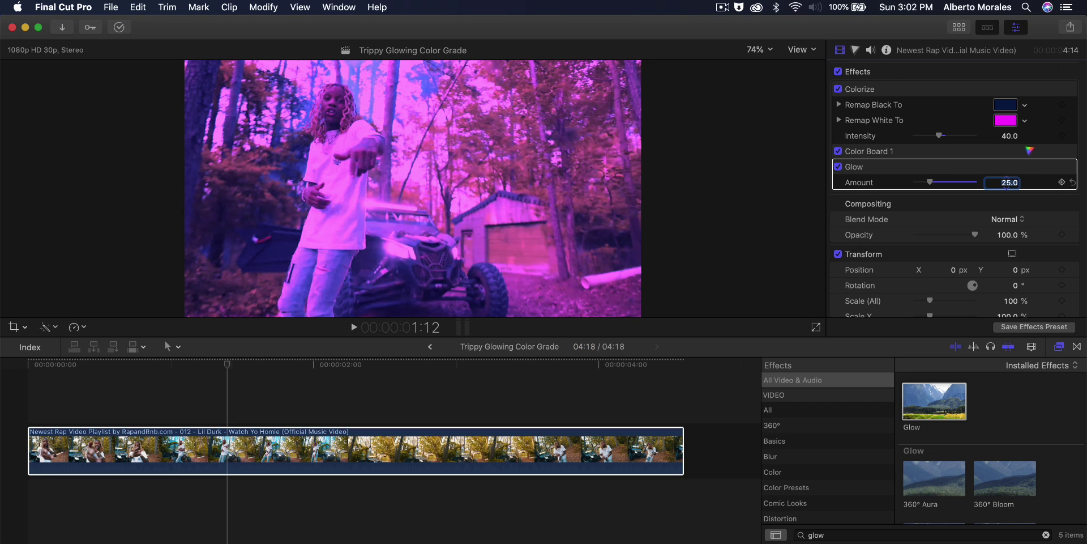
# Step: Compare the clip with and without the reduced Glow, leaving the effect enabled
pyautogui.click(839, 167)
pyautogui.click(838, 168)
pyautogui.click(839, 167)
pyautogui.click(838, 167)
# Step: Park the playhead at frame 21, apply the Prism blur effect to the clip, and close the effects browser
pyautogui.click(165, 447)
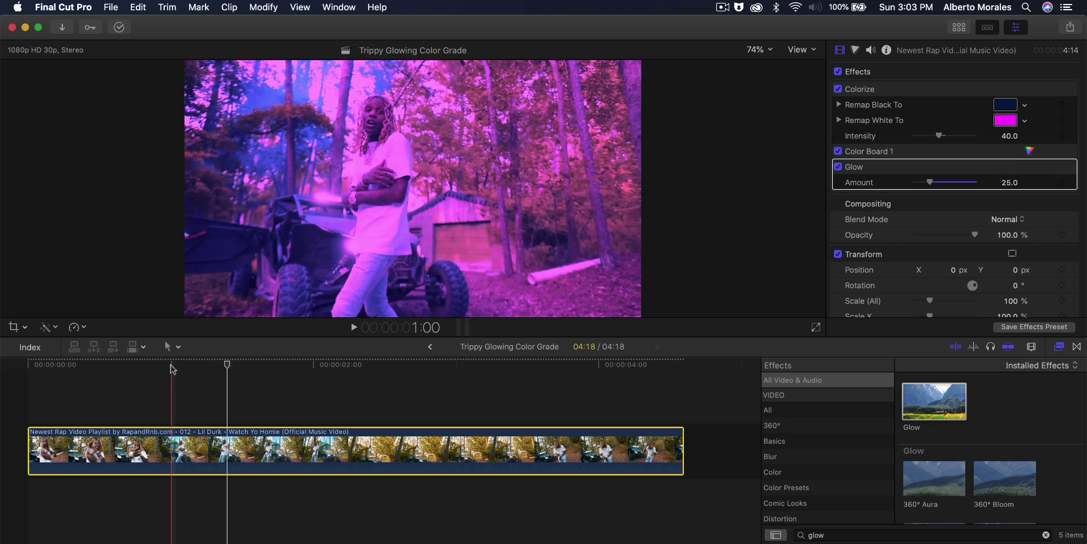
pyautogui.click(130, 365)
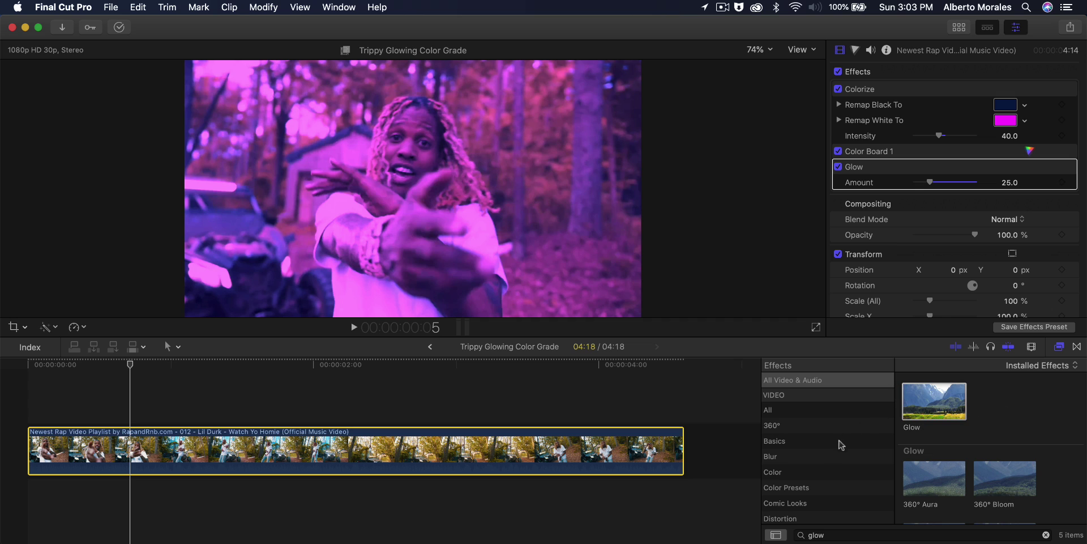
pyautogui.click(783, 458)
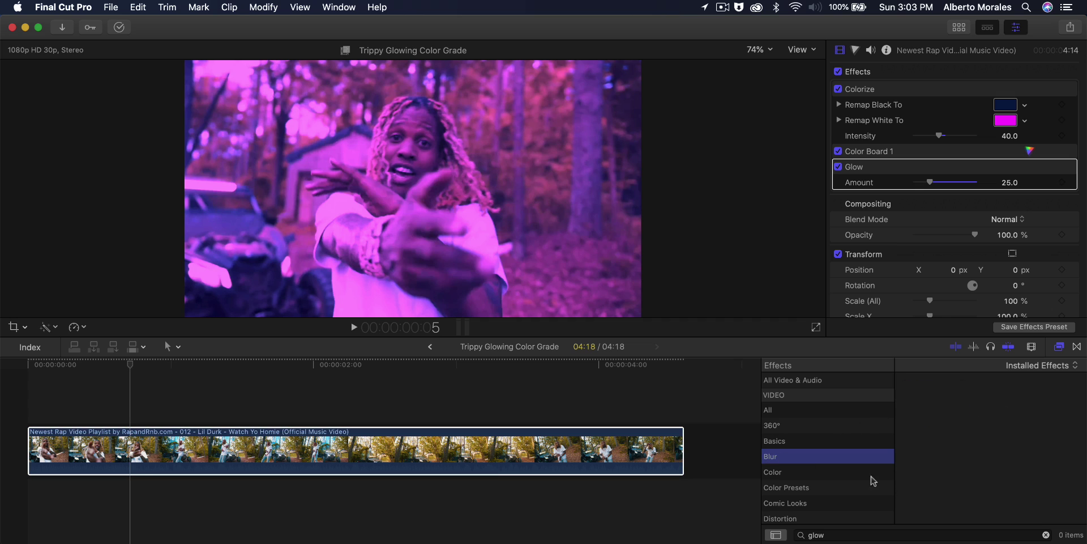
pyautogui.click(1046, 535)
pyautogui.scroll(-1, 978, 435)
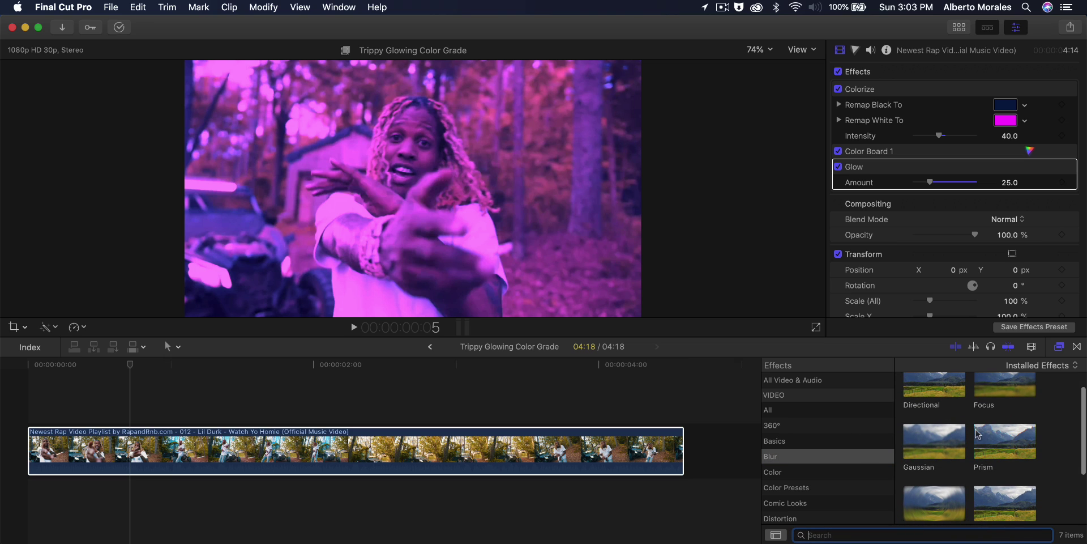
pyautogui.moveTo(1010, 438); pyautogui.dragTo(436, 459)
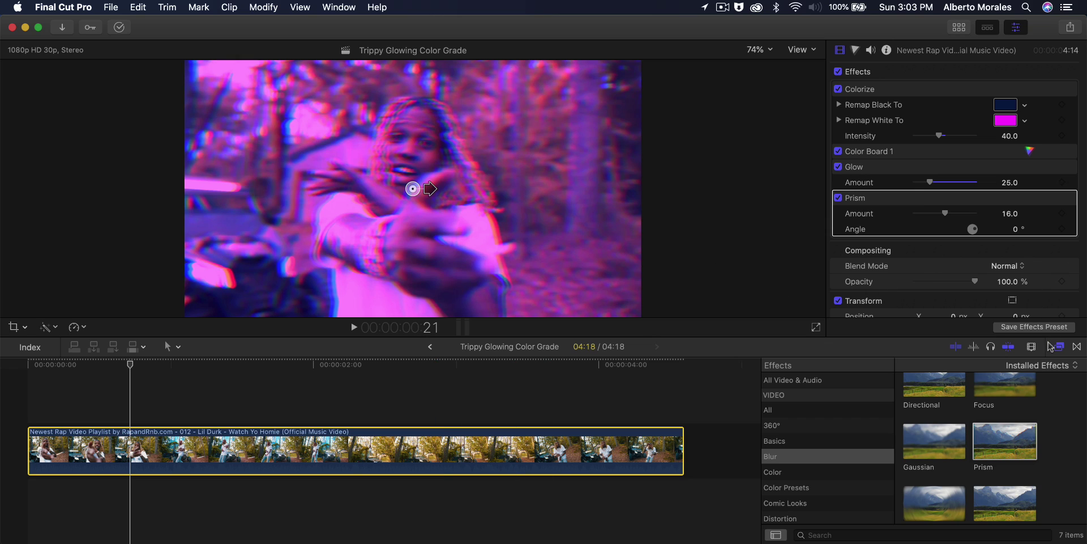
pyautogui.click(1049, 345)
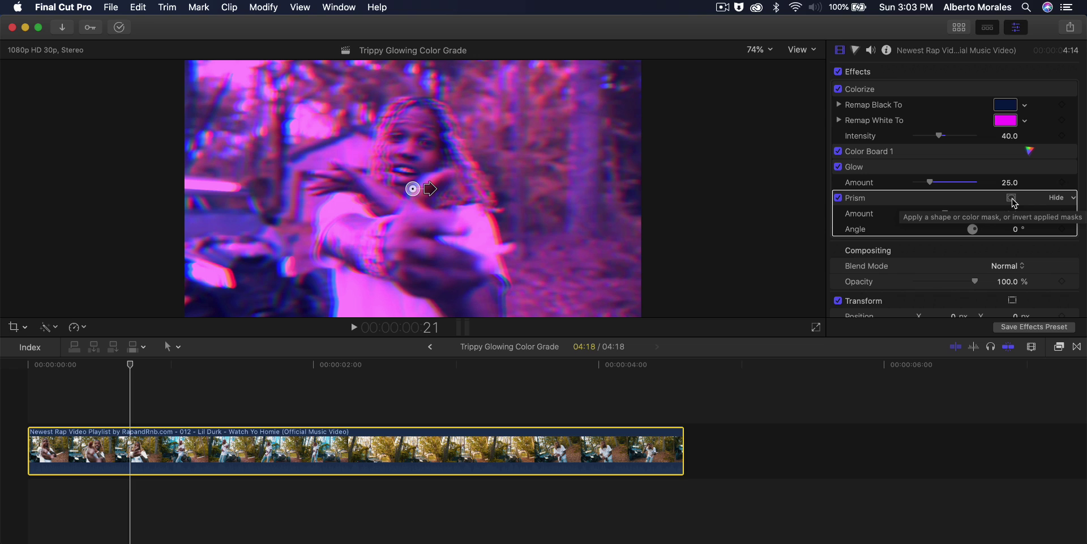
# Step: Add a shape mask to the Prism effect and preview the mask in black and white, ending in normal view
pyautogui.click(1012, 197)
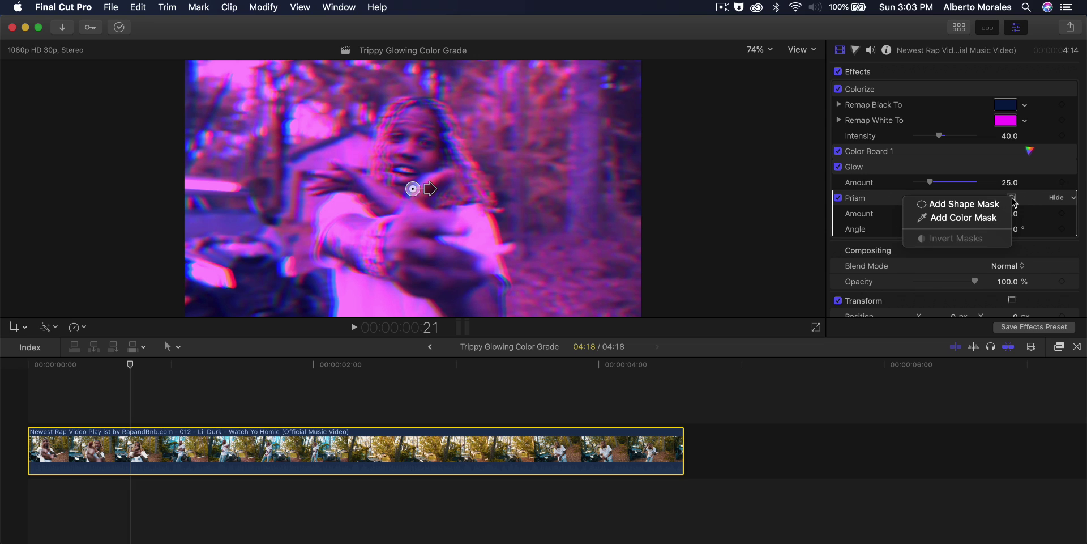
pyautogui.click(964, 204)
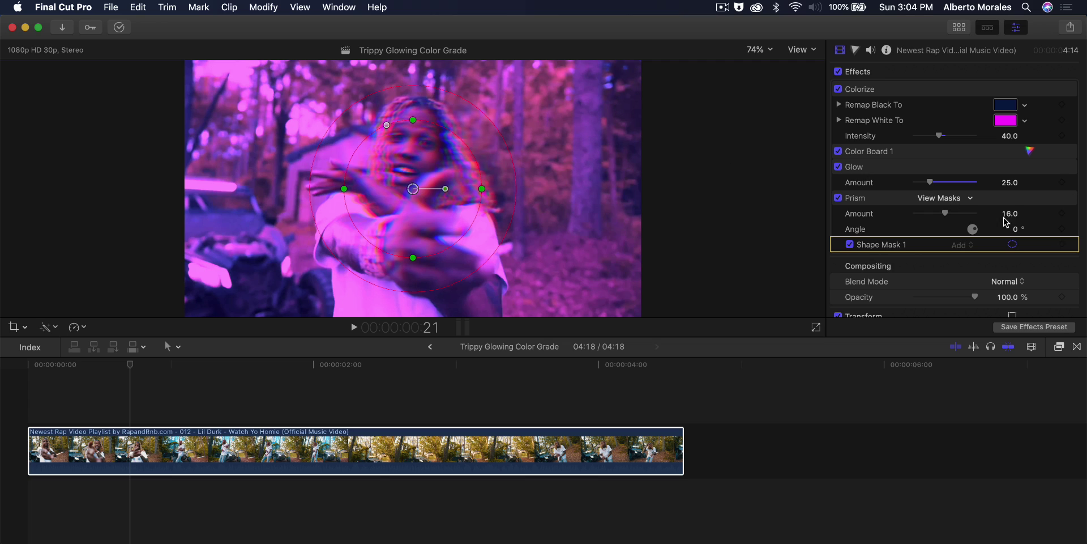
pyautogui.click(969, 199)
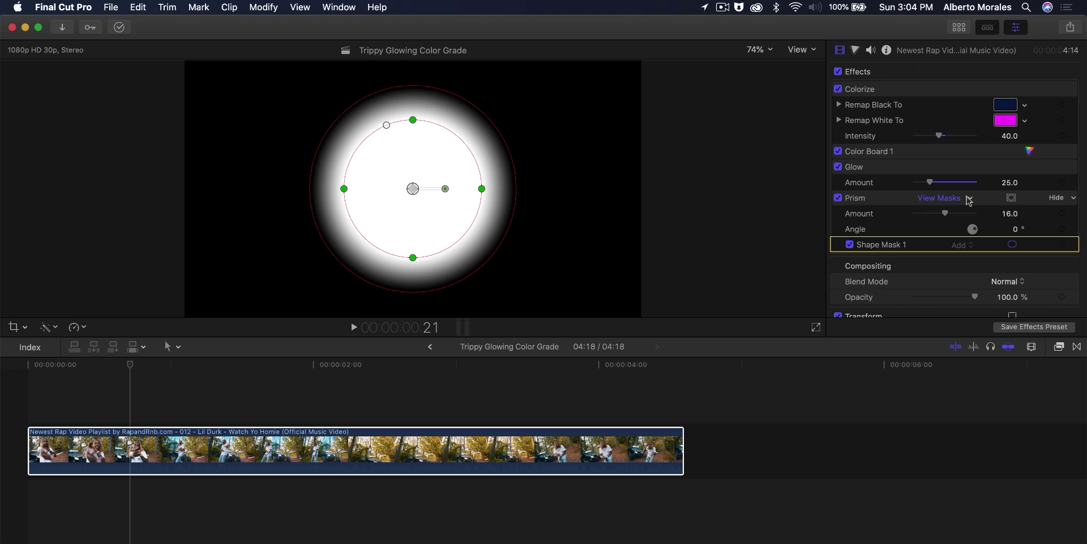
pyautogui.click(969, 199)
pyautogui.click(969, 200)
pyautogui.click(969, 199)
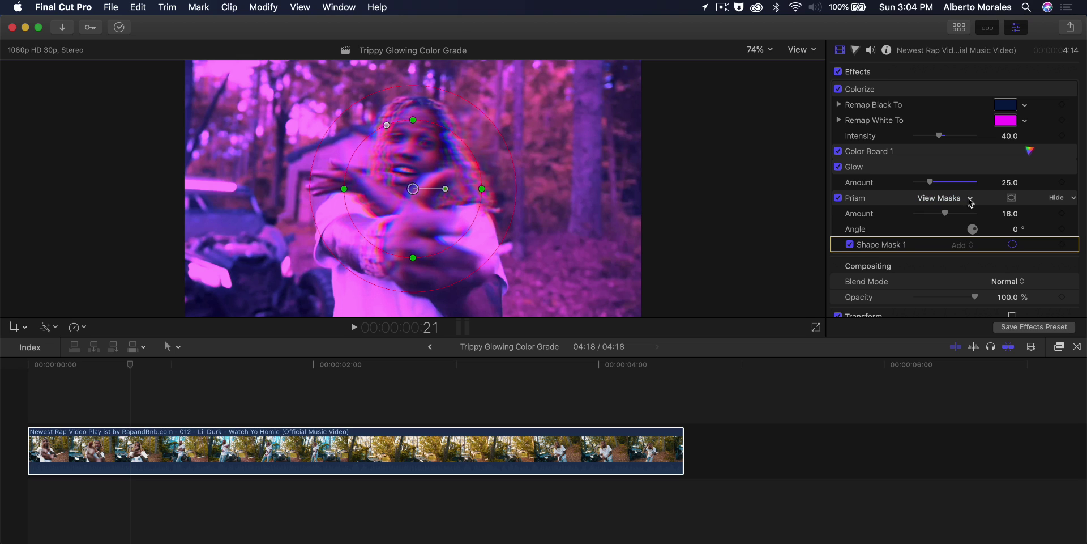
pyautogui.click(971, 200)
# Step: Invert the Prism effect's masks so the blur applies outside the circle
pyautogui.click(1012, 197)
pyautogui.click(1013, 197)
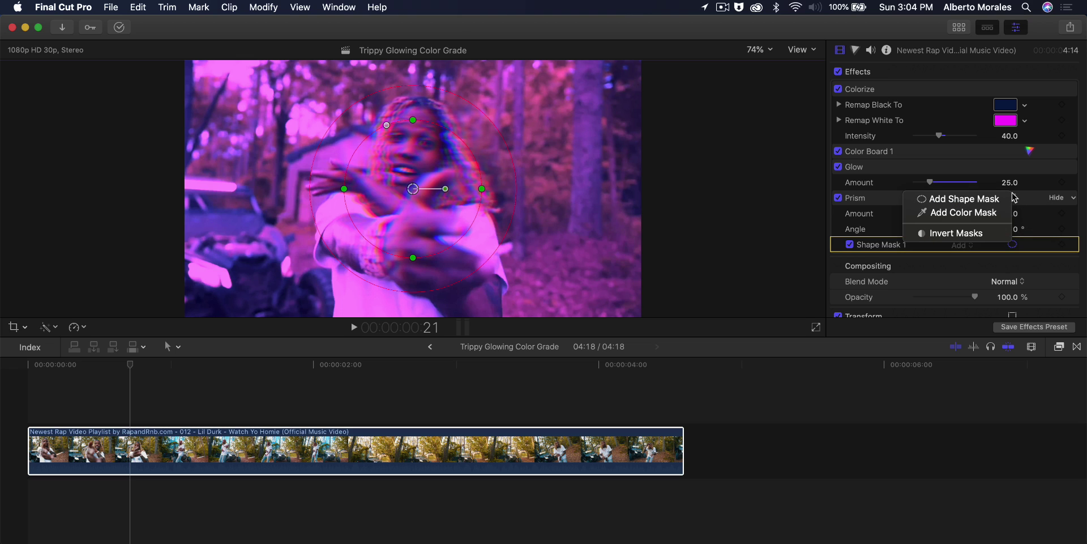
pyautogui.click(1023, 197)
pyautogui.click(1013, 198)
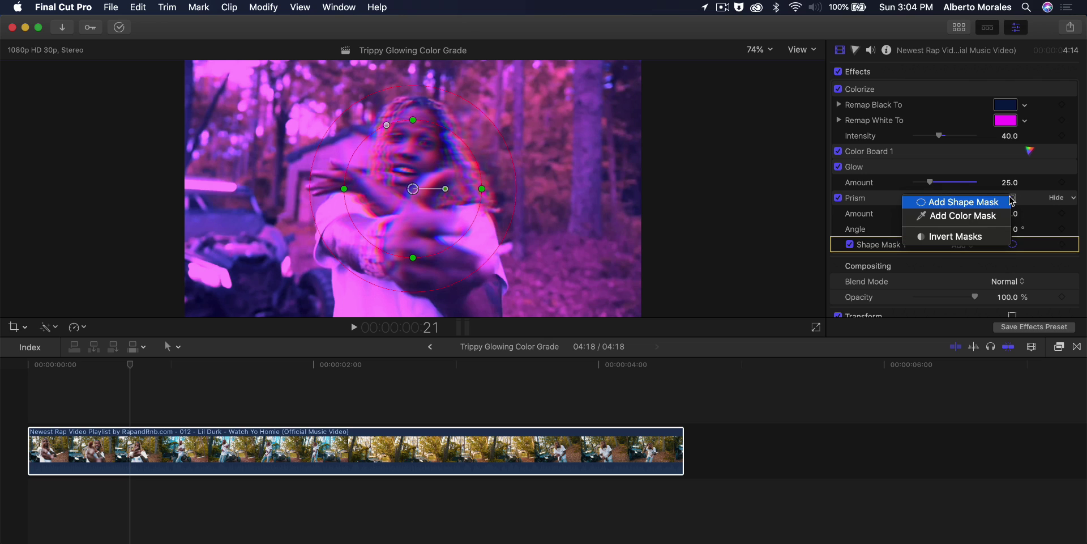
pyautogui.click(972, 236)
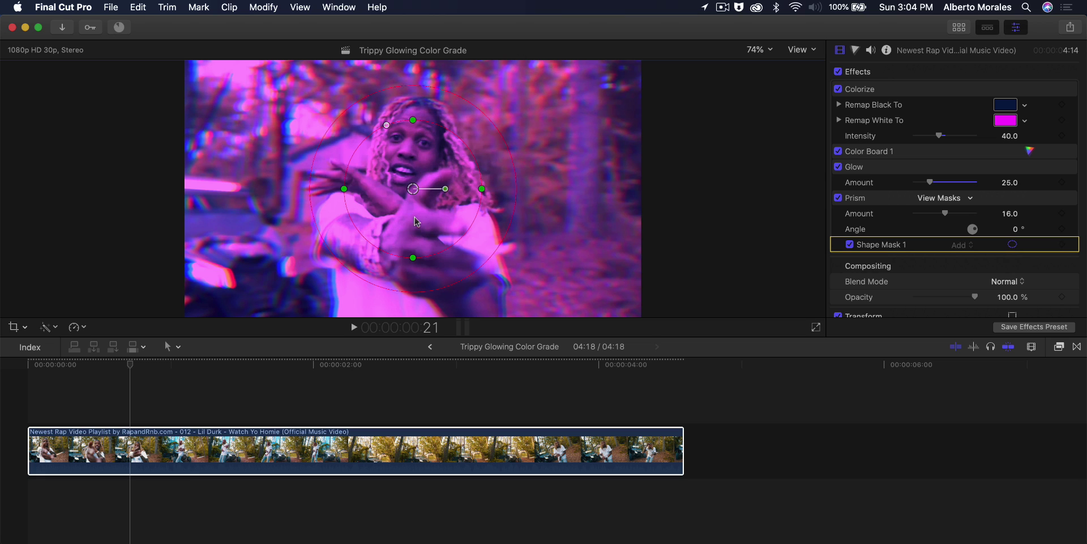
# Step: Widen the Prism shape mask's feathered edge and enlarge its circle horizontally and vertically around the performer
pyautogui.moveTo(515, 155); pyautogui.dragTo(561, 140)
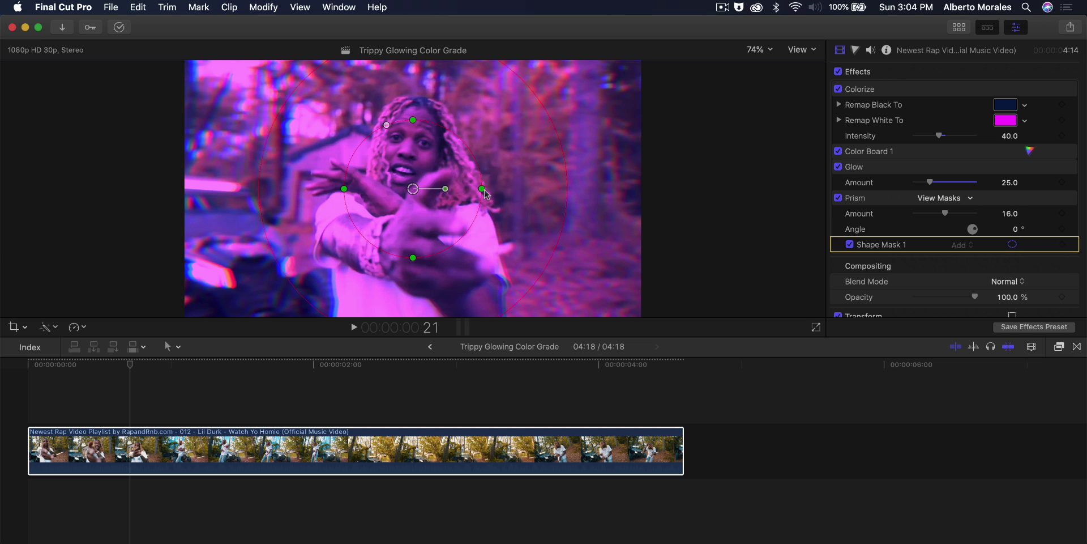
pyautogui.moveTo(482, 189); pyautogui.dragTo(536, 189)
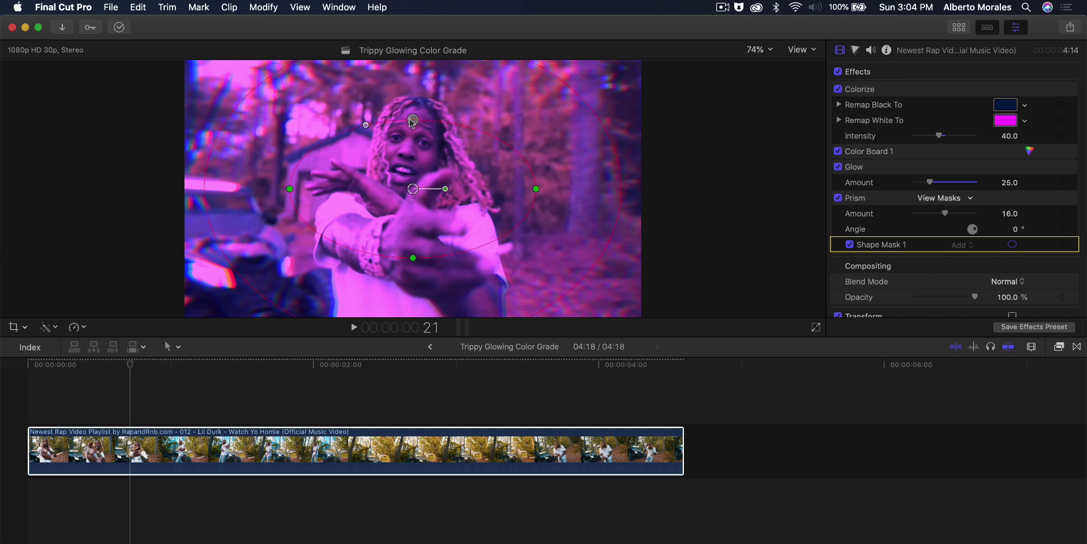
pyautogui.moveTo(413, 120); pyautogui.dragTo(414, 79)
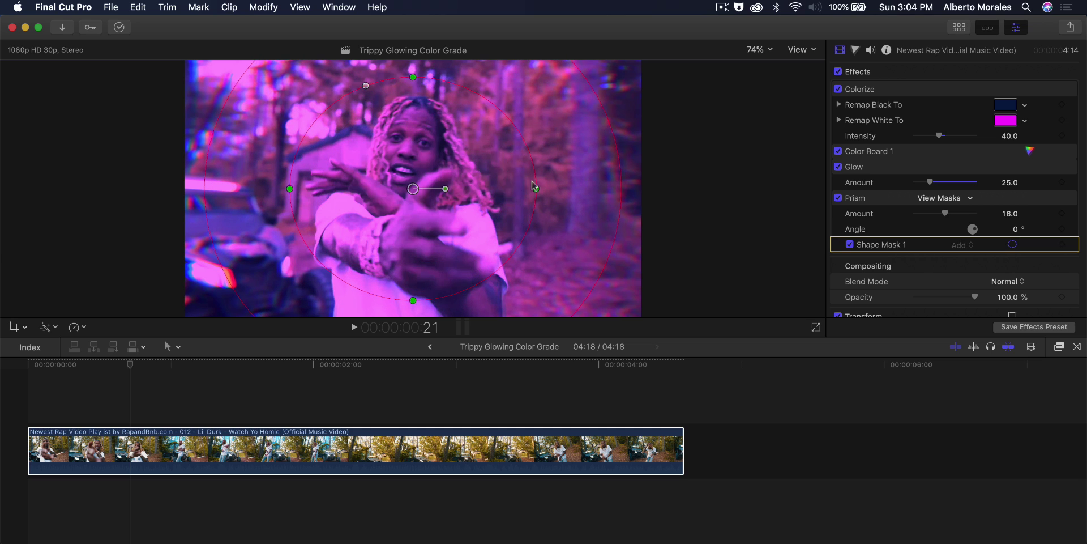
# Step: Widen the Prism shape mask slightly with a tighter feathered edge, and set the Prism amount to 27
pyautogui.moveTo(536, 190)
pyautogui.mouseDown()
pyautogui.moveTo(555, 189)
pyautogui.moveTo(545, 190)
pyautogui.mouseUp()
pyautogui.moveTo(633, 195); pyautogui.dragTo(607, 195)
pyautogui.moveTo(944, 215)
pyautogui.mouseDown()
pyautogui.moveTo(900, 216)
pyautogui.moveTo(980, 207)
pyautogui.moveTo(943, 218)
pyautogui.moveTo(964, 220)
pyautogui.mouseUp()
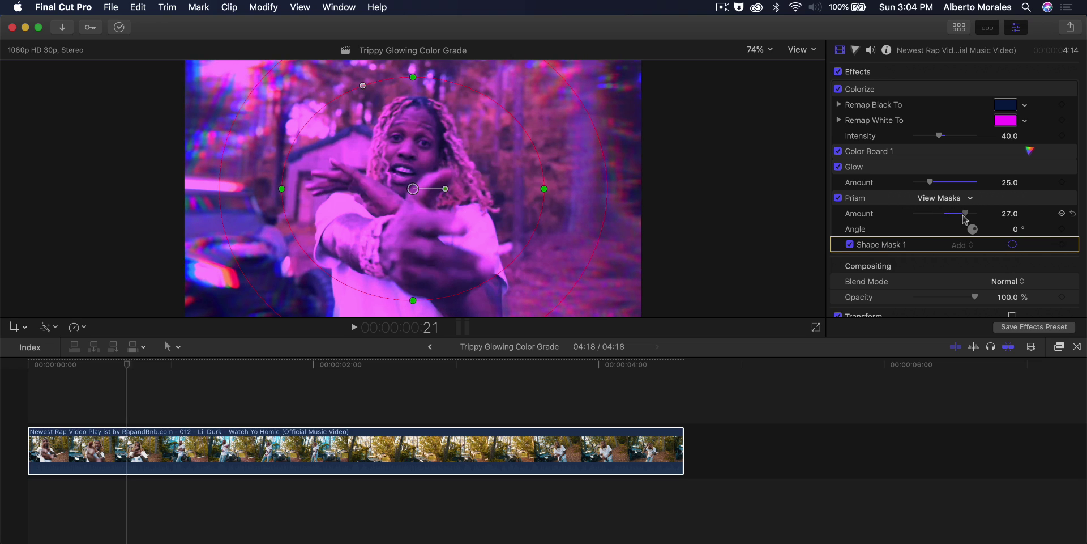
# Step: Play the graded clip from the beginning and review the masked Prism blur at frames around 2:01 and 1:21
pyautogui.click(11, 364)
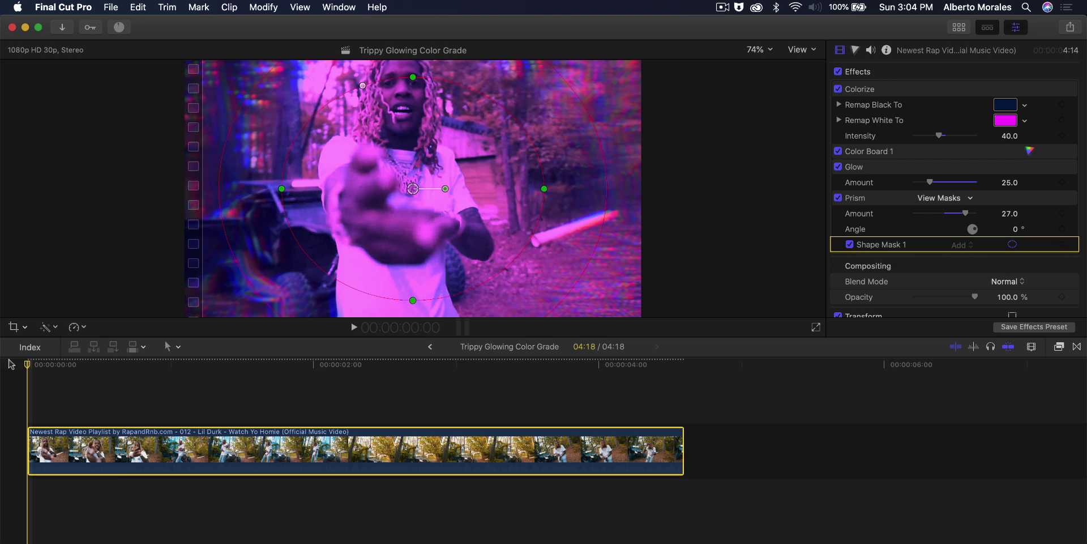
pyautogui.press('space')
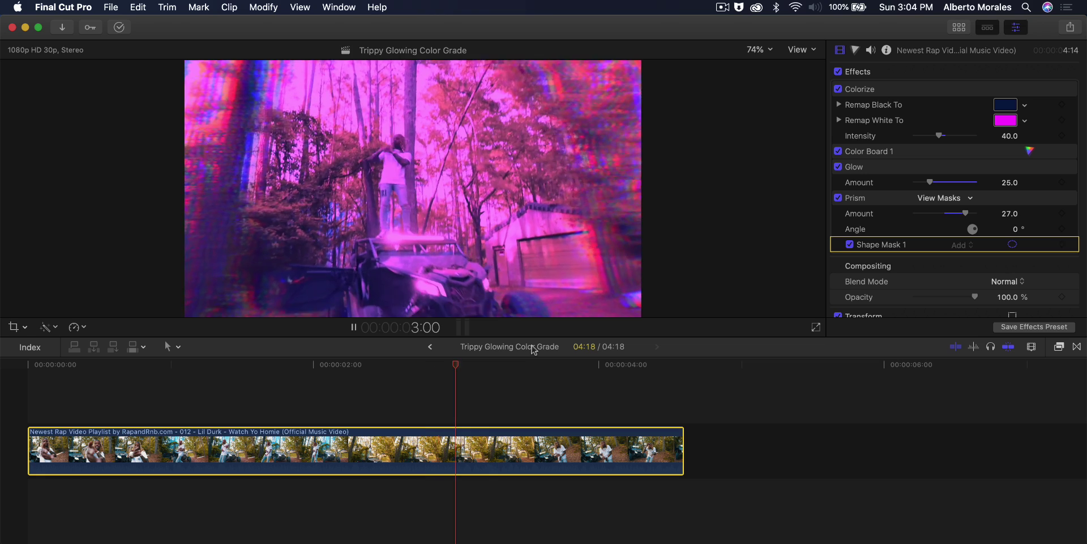
pyautogui.click(553, 365)
pyautogui.click(321, 365)
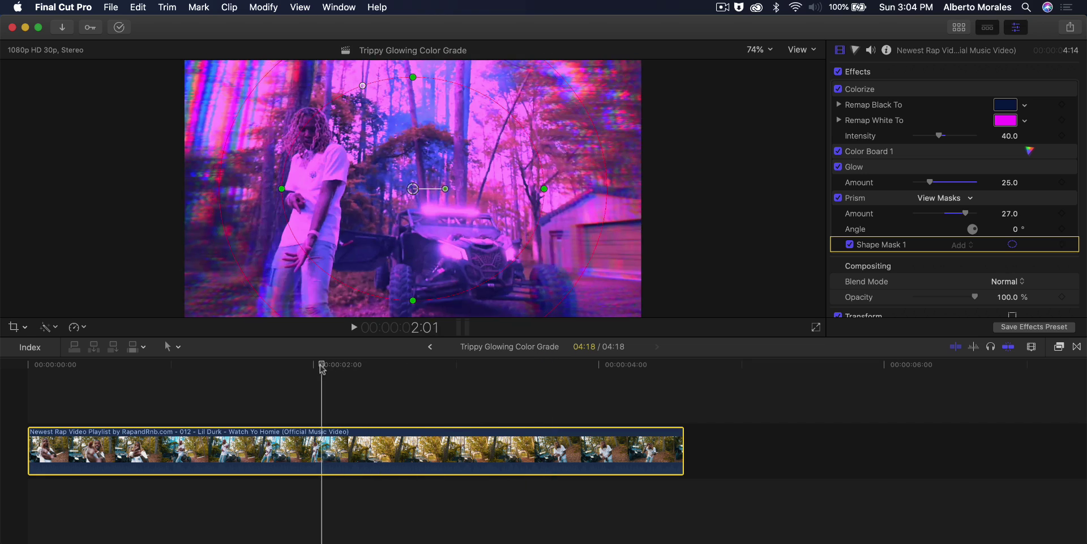
pyautogui.moveTo(321, 365); pyautogui.dragTo(270, 365)
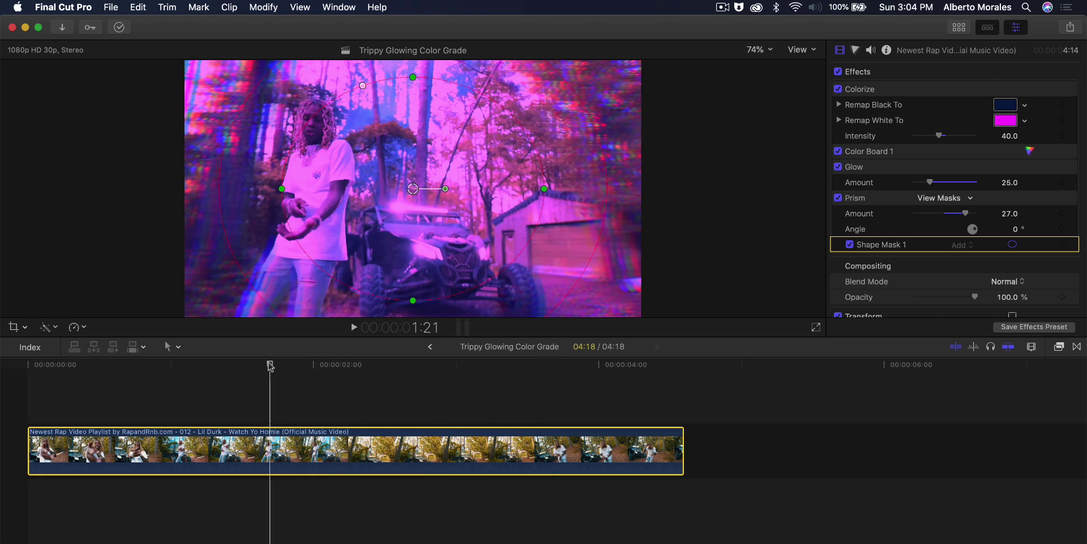
# Step: Turn off Colorize, play the clip from the beginning to compare the look, and turn the effect back on
pyautogui.click(838, 89)
pyautogui.press('Home')
pyautogui.press('space')
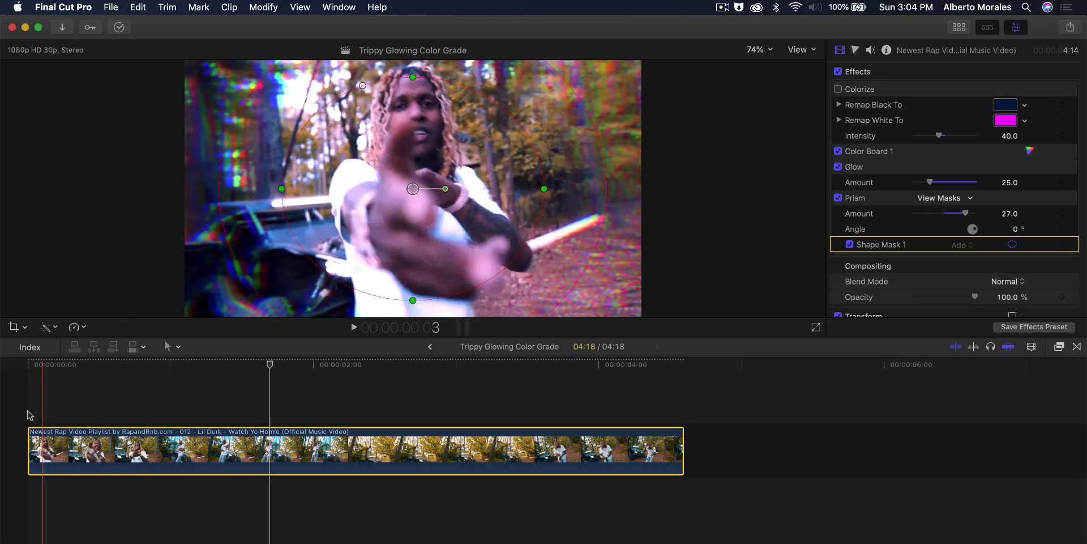
pyautogui.press('space')
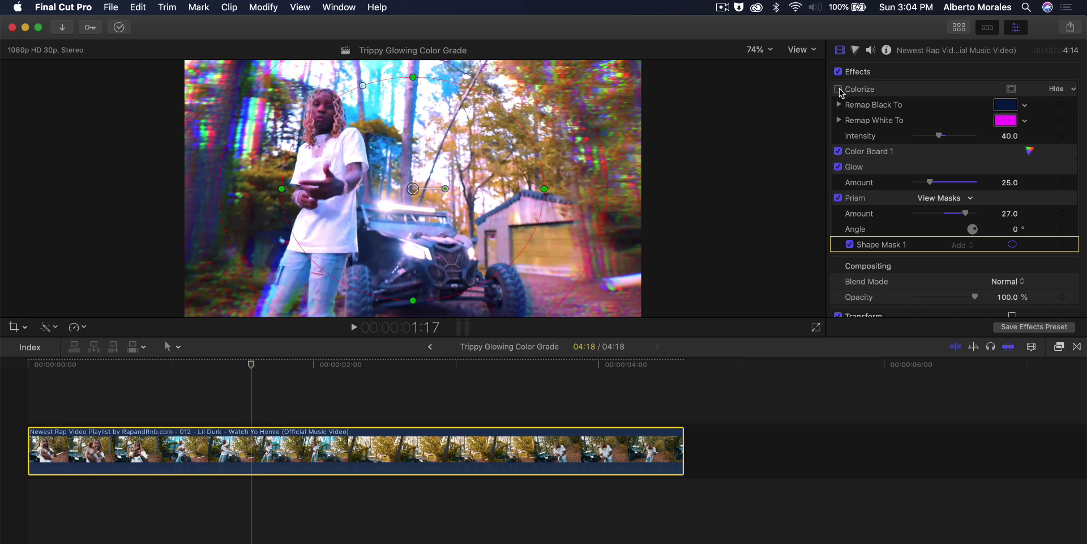
pyautogui.click(838, 89)
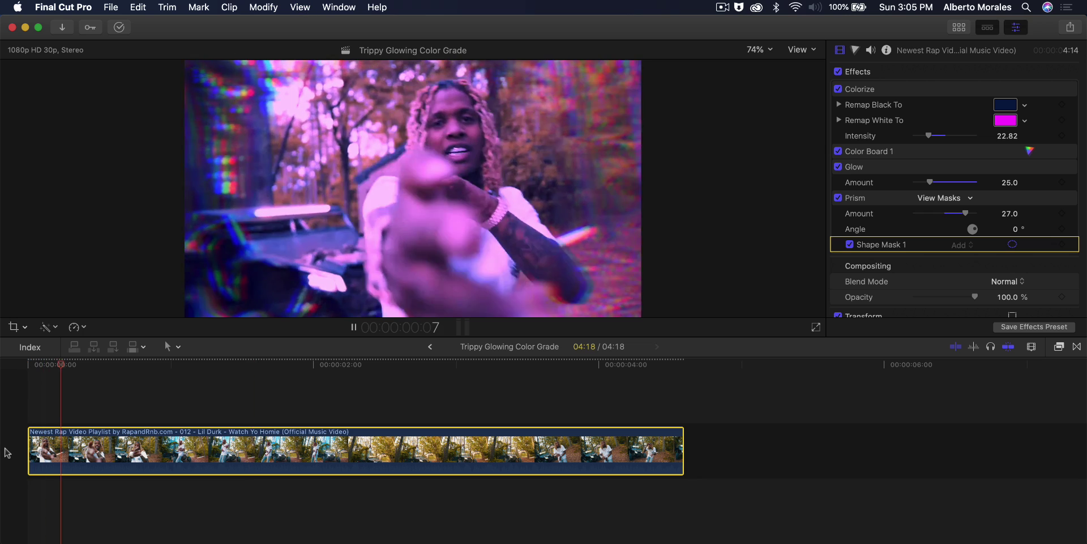
pyautogui.click(194, 363)
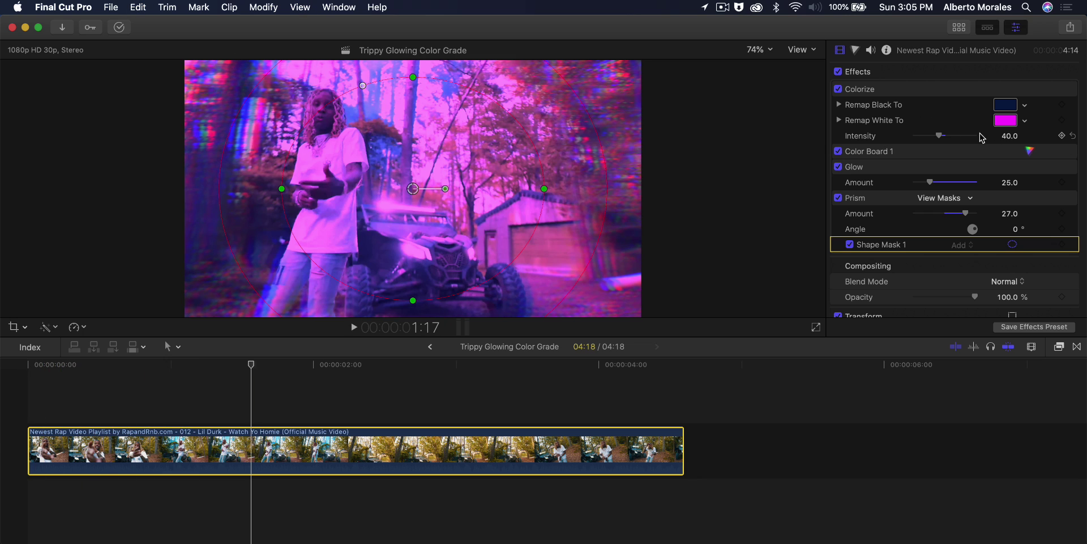
# Step: Turn off Color Board 1 and review the clip without it in playback and at 1:09
pyautogui.click(838, 151)
pyautogui.press('space')
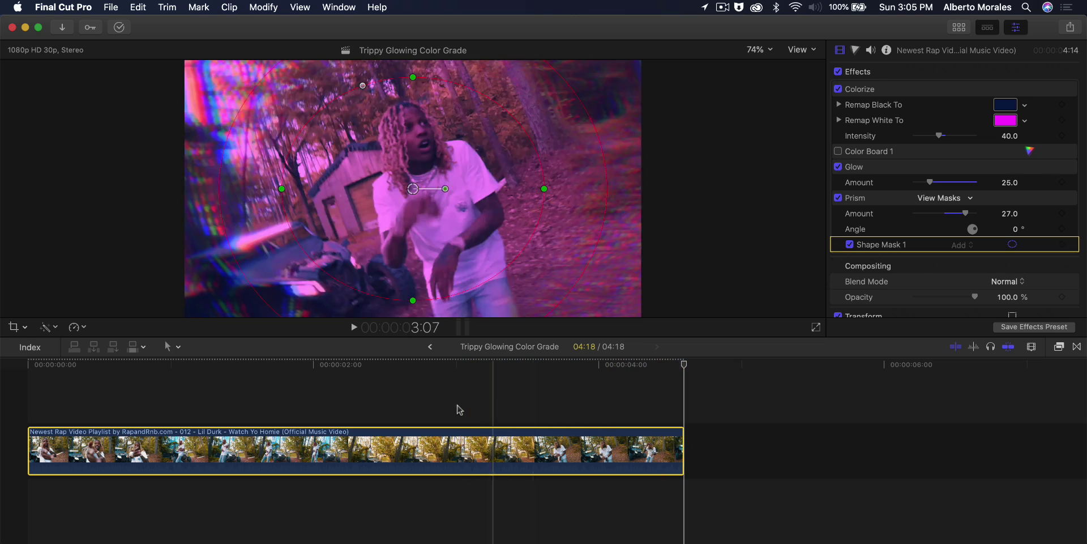
pyautogui.hotkey('shift', 'z')
pyautogui.click(341, 366)
pyautogui.click(301, 365)
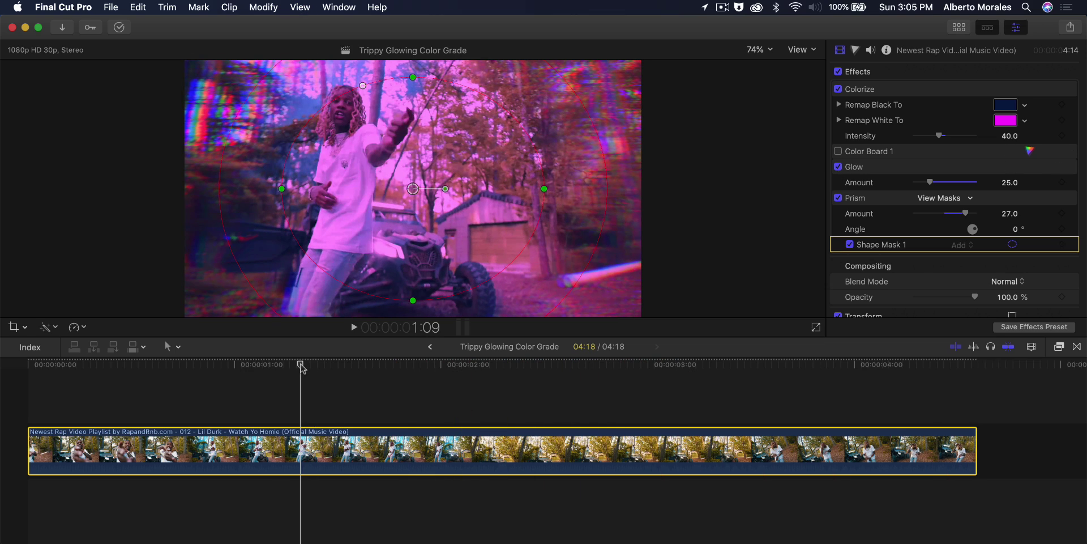